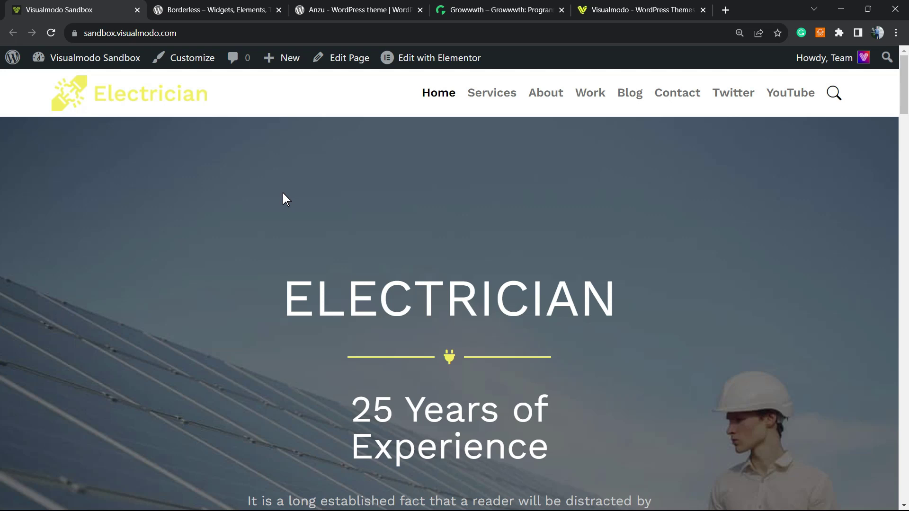
Open the admin dashboard and go to the Plugins > Add New page.
{"action": "mouse_move", "coordinate": [76, 61]}
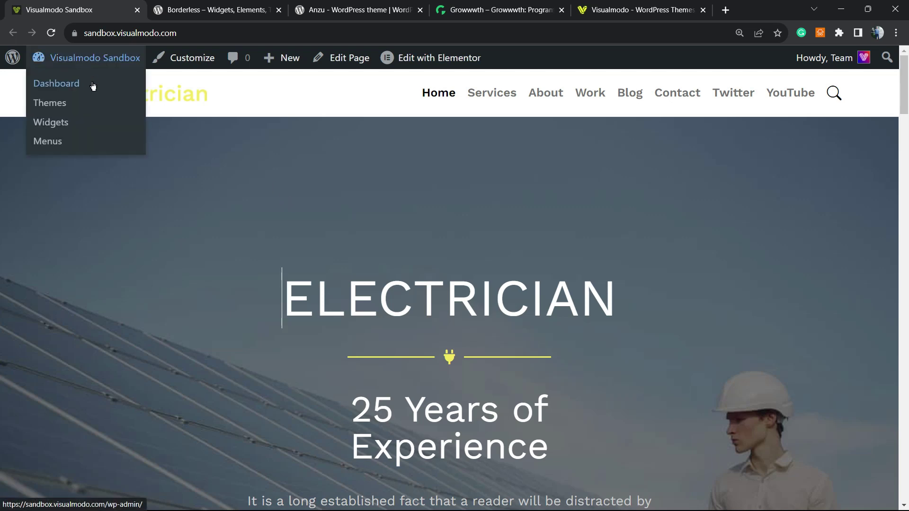
{"action": "left_click", "coordinate": [94, 83]}
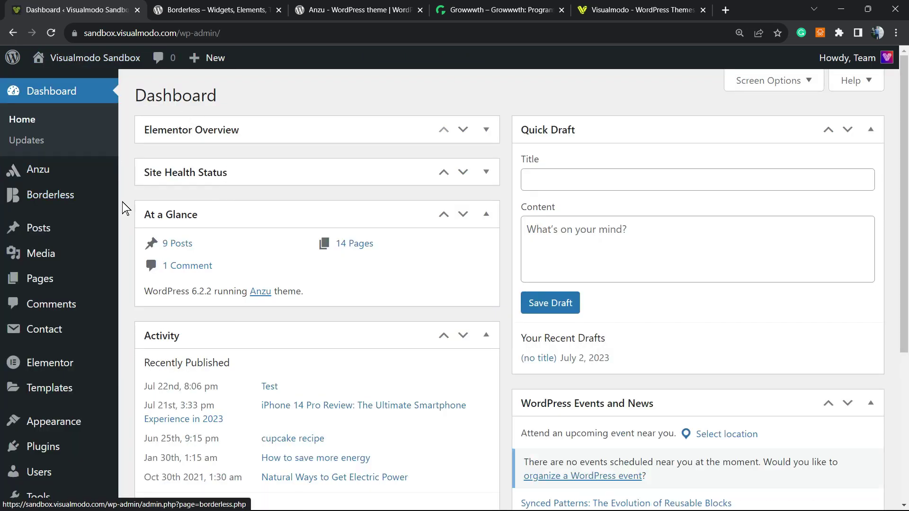
{"action": "scroll", "coordinate": [109, 209], "scroll_direction": "down", "scroll_amount": 5}
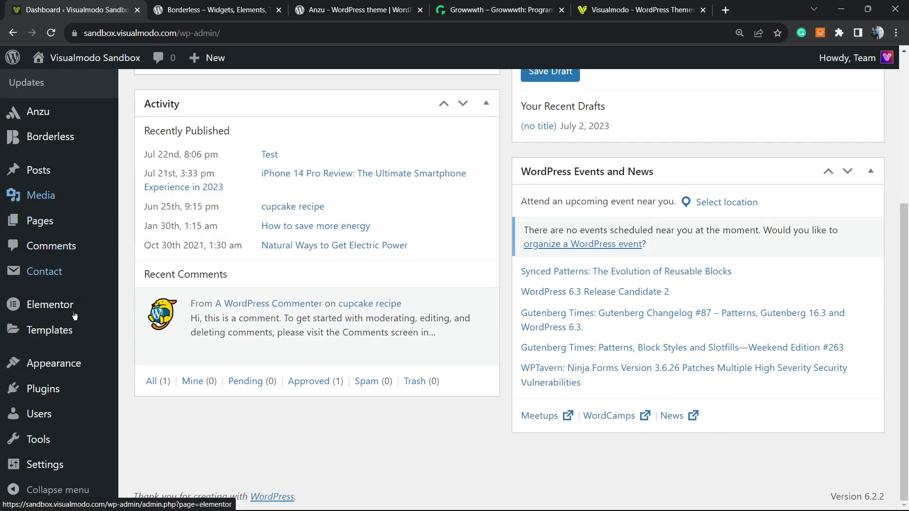
{"action": "mouse_move", "coordinate": [52, 386]}
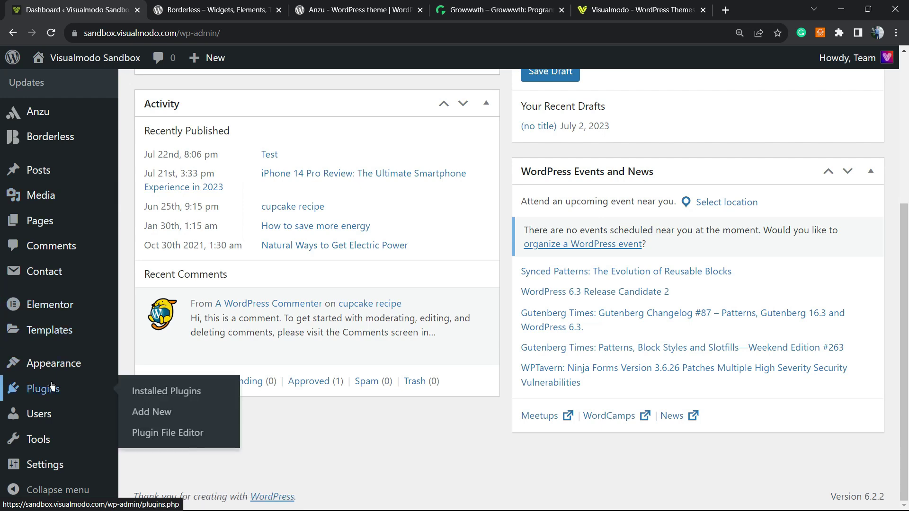
{"action": "left_click", "coordinate": [174, 413]}
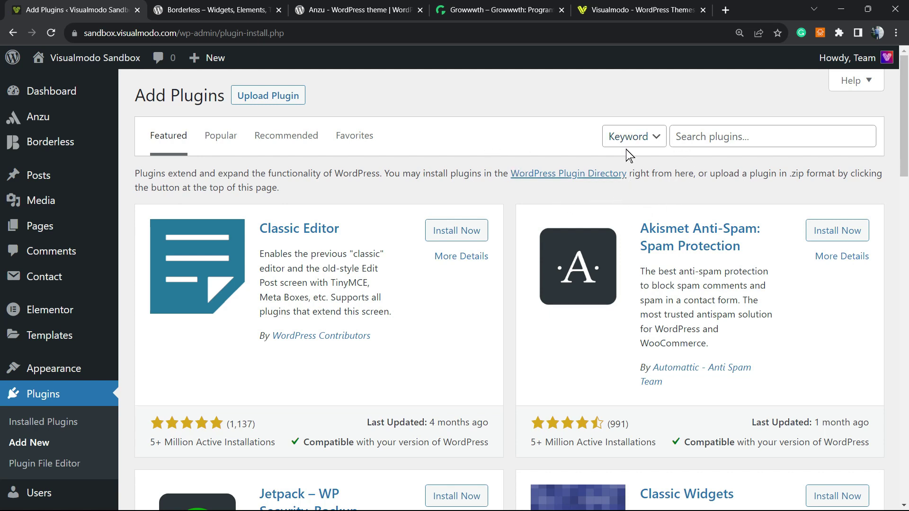
Search for 'Popup Maker', install it and activate it.
{"action": "left_click", "coordinate": [717, 138]}
{"action": "left_click", "coordinate": [717, 138]}
{"action": "key", "text": "Up"}
{"action": "key", "text": "Return"}
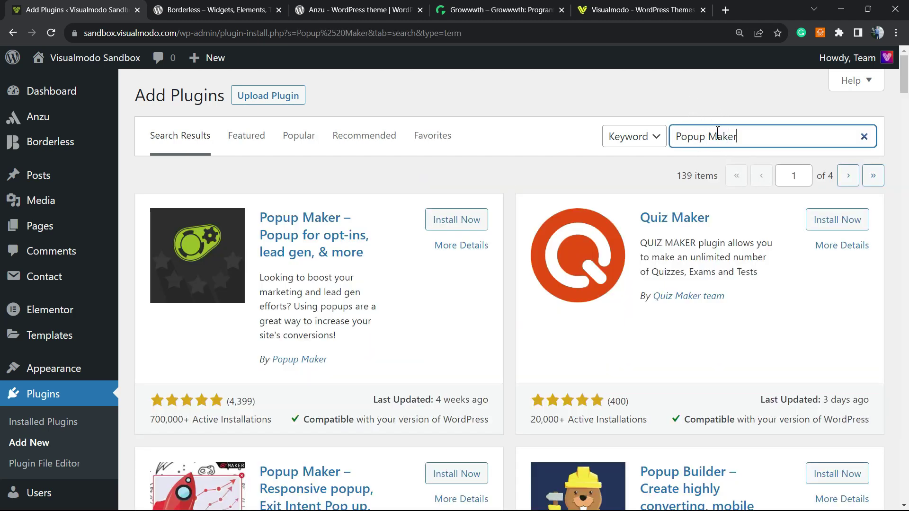
{"action": "left_click", "coordinate": [462, 220]}
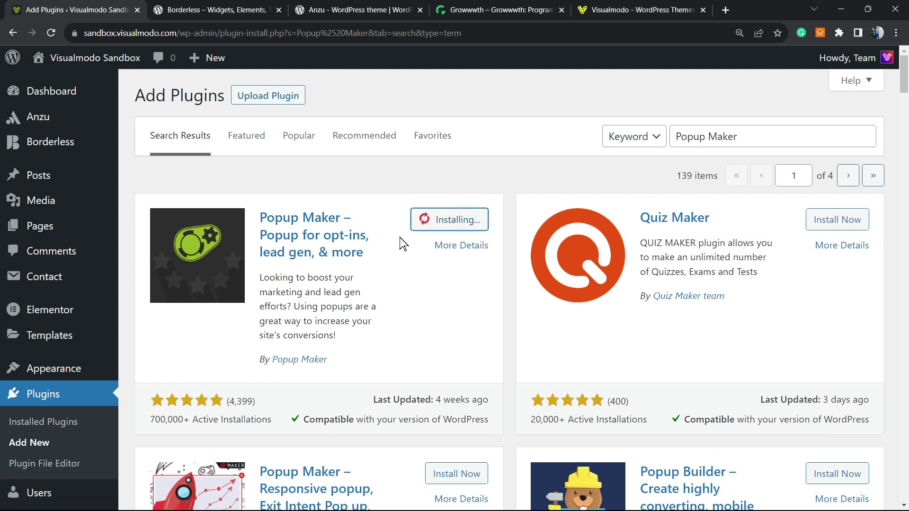
{"action": "left_click", "coordinate": [458, 224]}
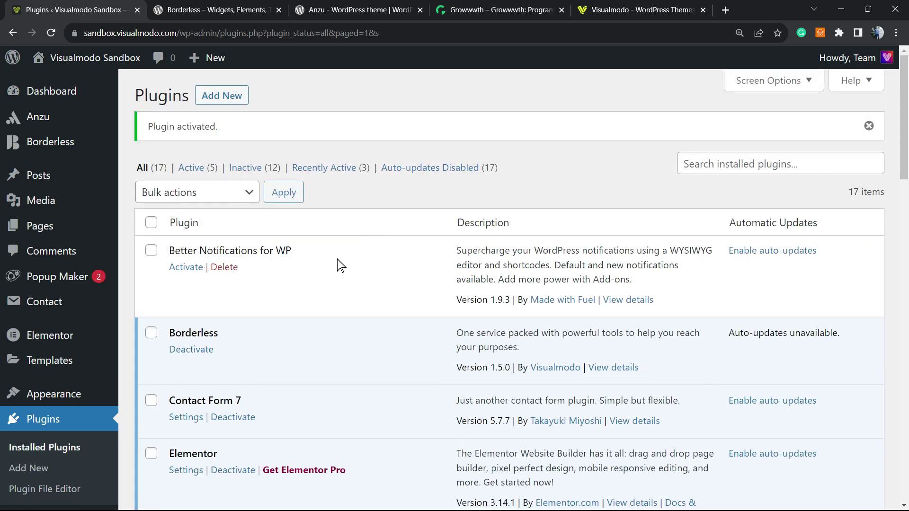
Open Popup Maker's All Popups list from the admin sidebar.
{"action": "scroll", "coordinate": [284, 284], "scroll_direction": "down", "scroll_amount": 5}
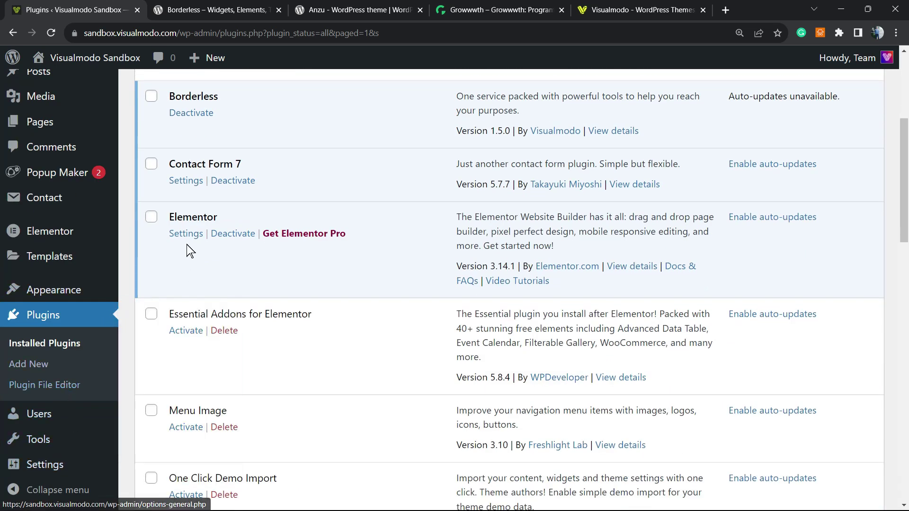
{"action": "scroll", "coordinate": [190, 250], "scroll_direction": "up", "scroll_amount": 5}
{"action": "mouse_move", "coordinate": [61, 281]}
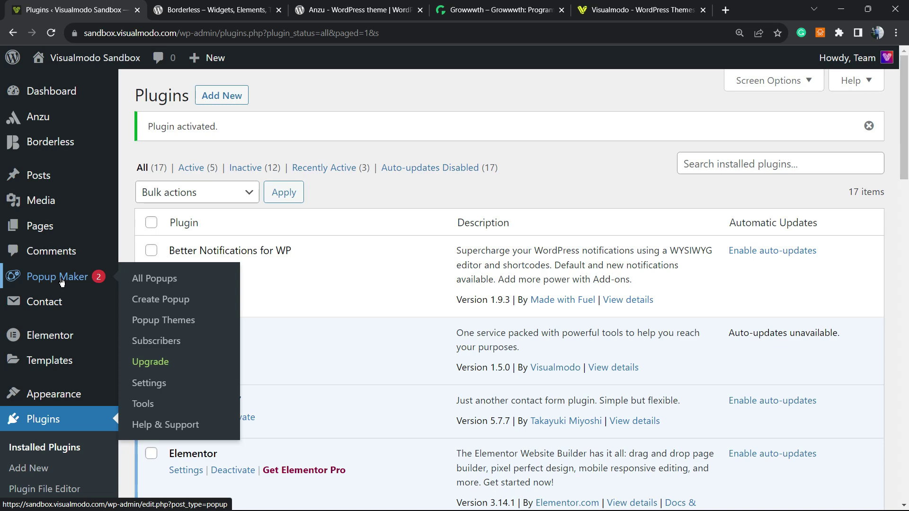
{"action": "left_click", "coordinate": [61, 277]}
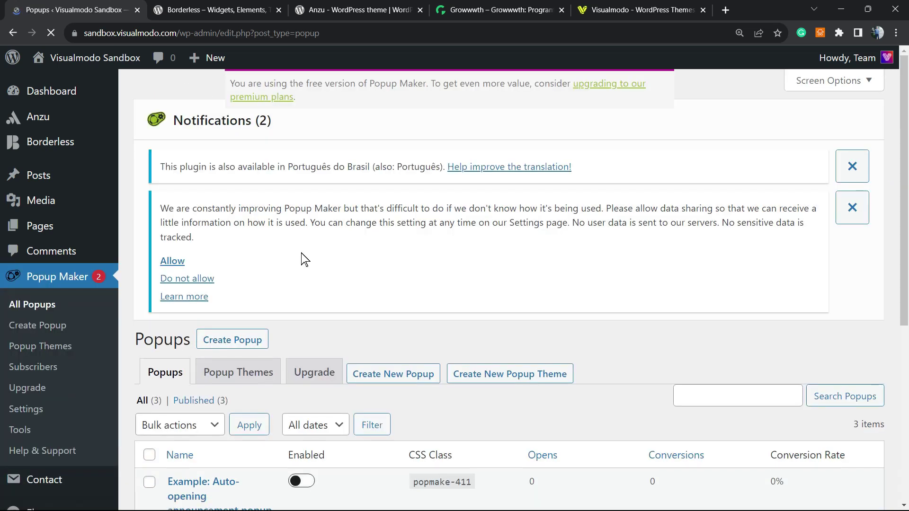
Look over the popups list and start creating a new popup.
{"action": "scroll", "coordinate": [317, 260], "scroll_direction": "down", "scroll_amount": 6}
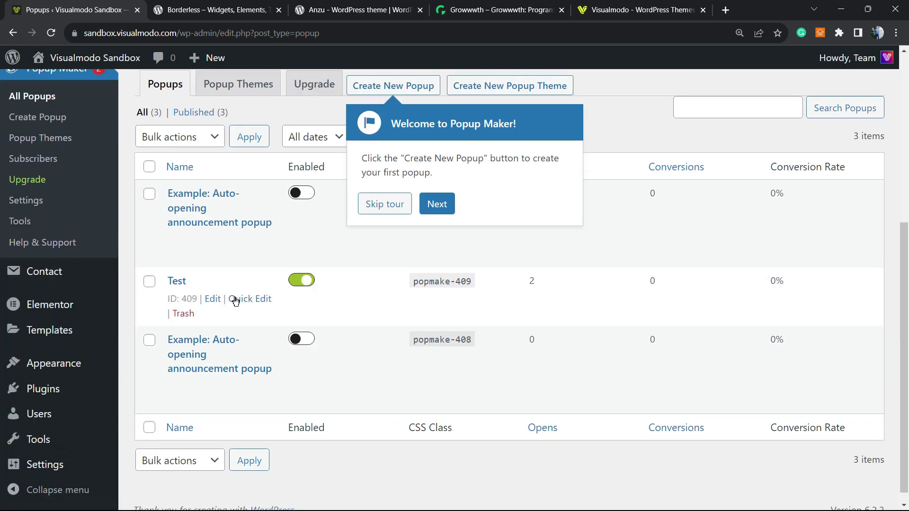
{"action": "scroll", "coordinate": [211, 297], "scroll_direction": "up", "scroll_amount": 6}
{"action": "scroll", "coordinate": [208, 299], "scroll_direction": "down", "scroll_amount": 6}
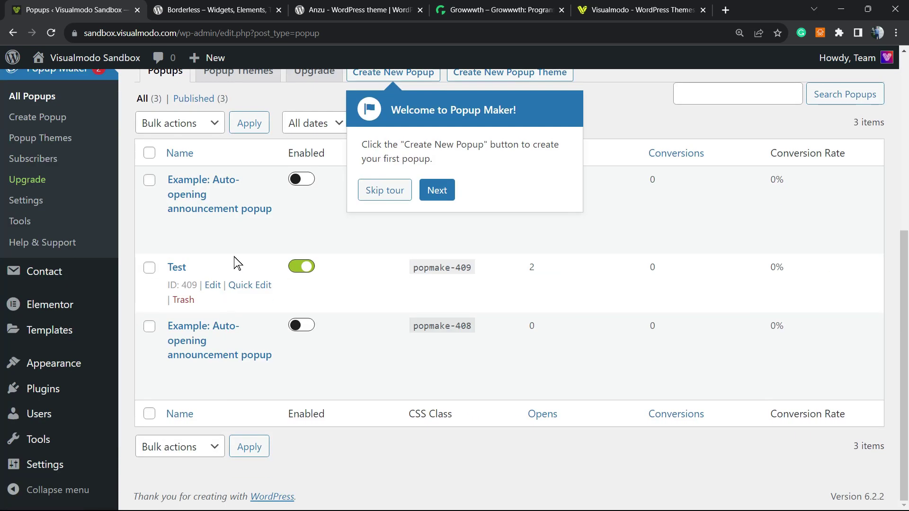
{"action": "scroll", "coordinate": [234, 260], "scroll_direction": "up", "scroll_amount": 6}
{"action": "scroll", "coordinate": [234, 263], "scroll_direction": "down", "scroll_amount": 5}
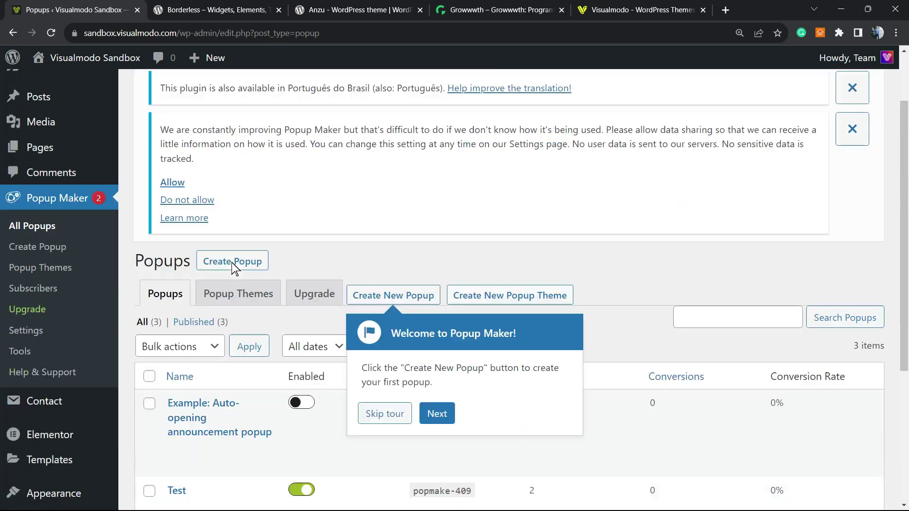
{"action": "scroll", "coordinate": [308, 277], "scroll_direction": "up", "scroll_amount": 5}
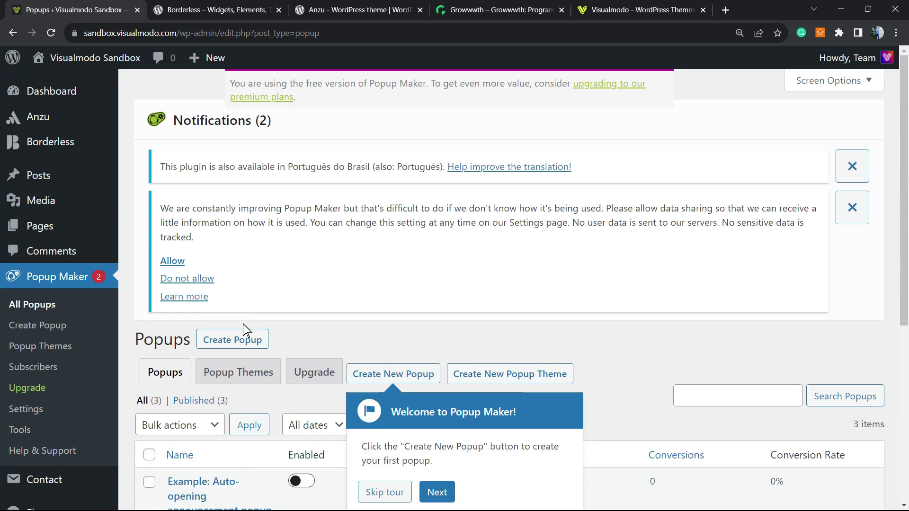
{"action": "left_click", "coordinate": [238, 340]}
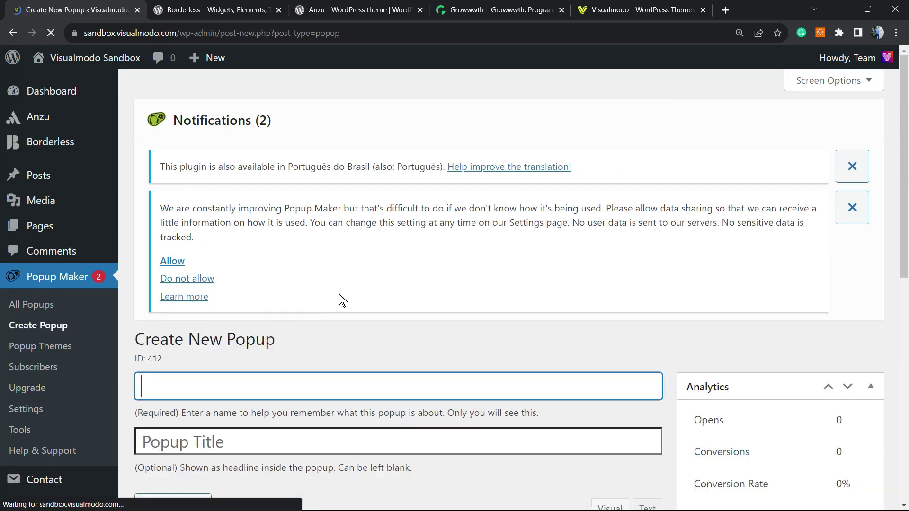
Decline data sharing and enter 'Welcome' as both the popup name and popup title.
{"action": "left_click", "coordinate": [188, 280]}
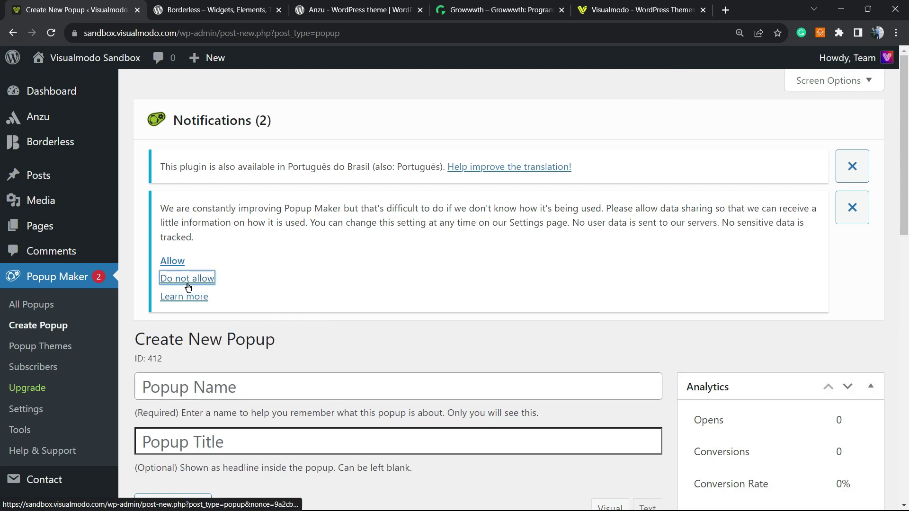
{"action": "left_click", "coordinate": [282, 260]}
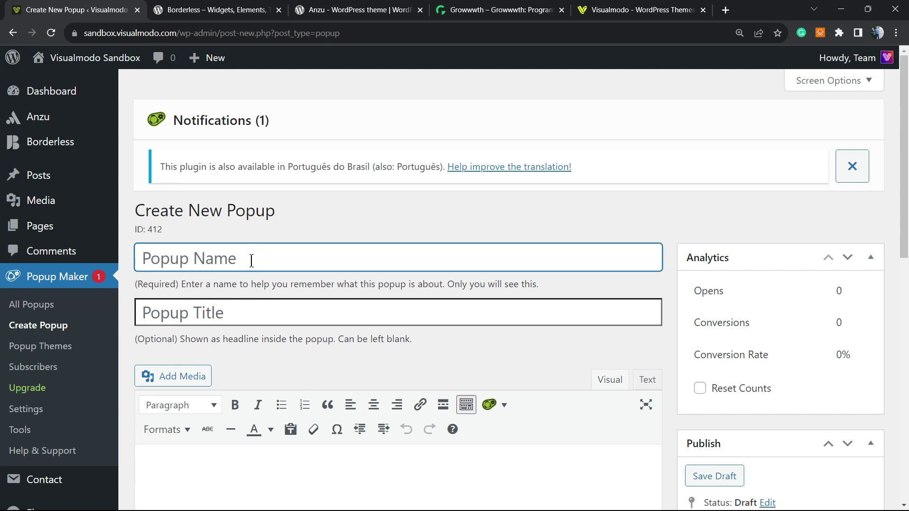
{"action": "type", "text": "Welcome"}
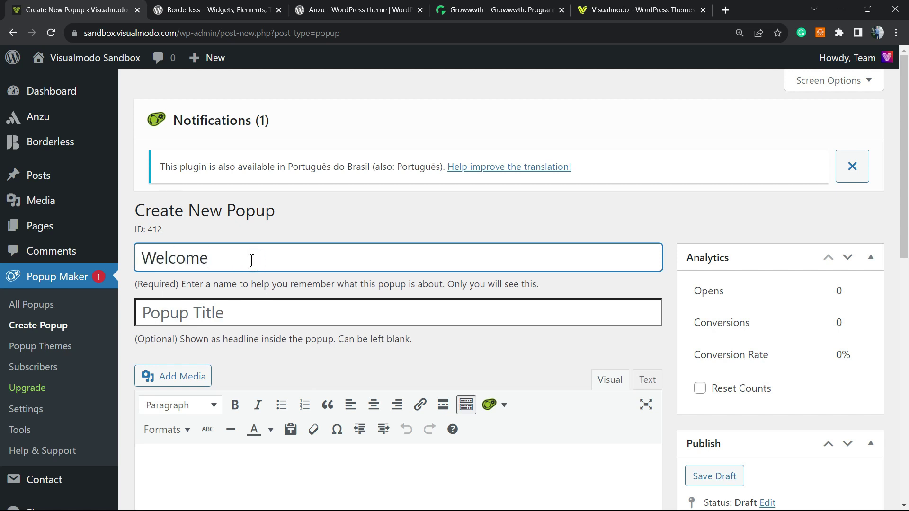
{"action": "key", "text": "ctrl+a"}
{"action": "key", "text": "ctrl+c"}
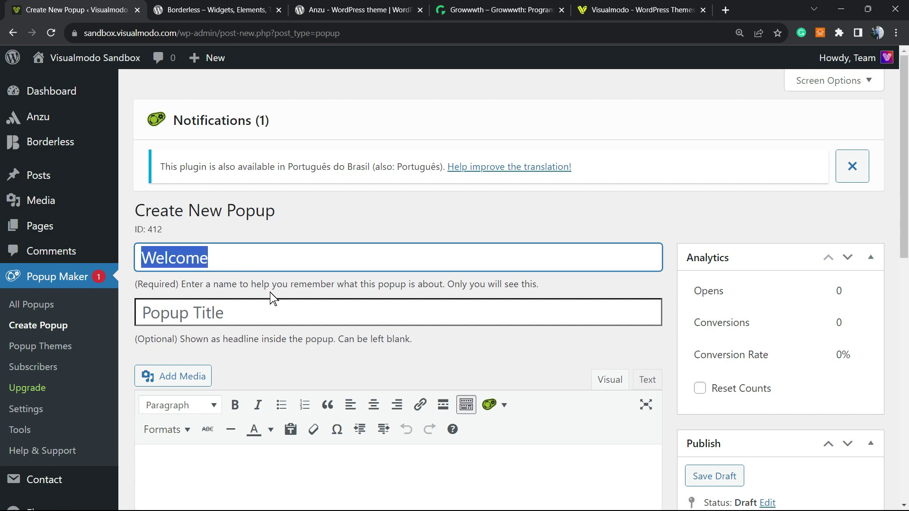
{"action": "left_click", "coordinate": [280, 310]}
{"action": "key", "text": "ctrl+v"}
Paste 'Welcome' into the content as a Heading 1, then delete it after an accidental link.
{"action": "scroll", "coordinate": [271, 316], "scroll_direction": "down", "scroll_amount": 2}
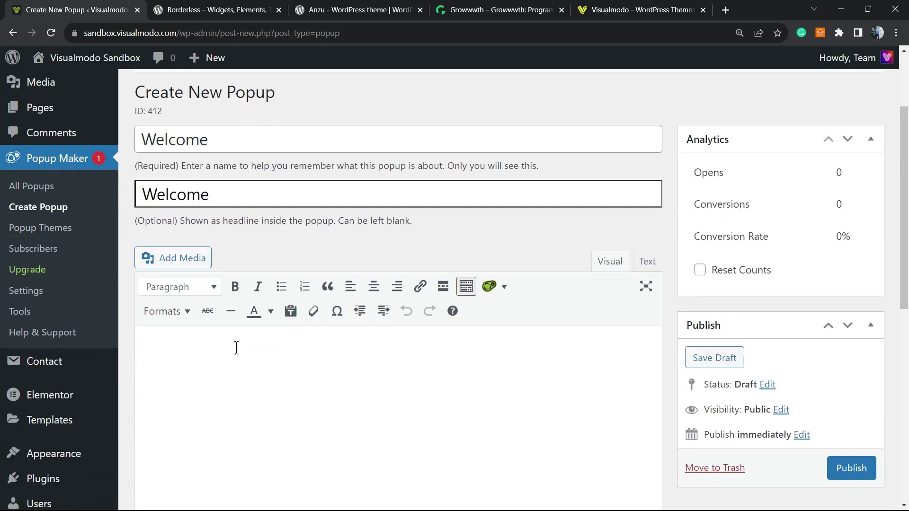
{"action": "left_click", "coordinate": [236, 352]}
{"action": "key", "text": "ctrl+v"}
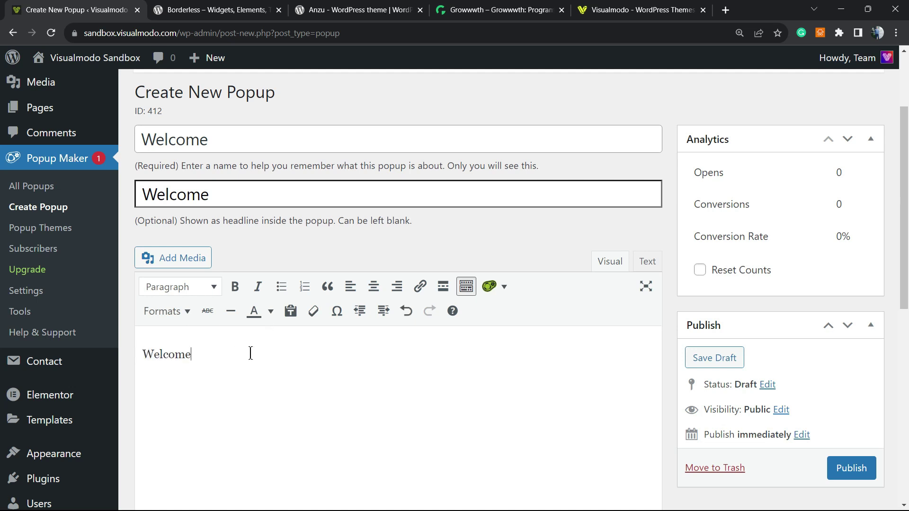
{"action": "triple_click", "coordinate": [250, 353]}
{"action": "left_click", "coordinate": [199, 286]}
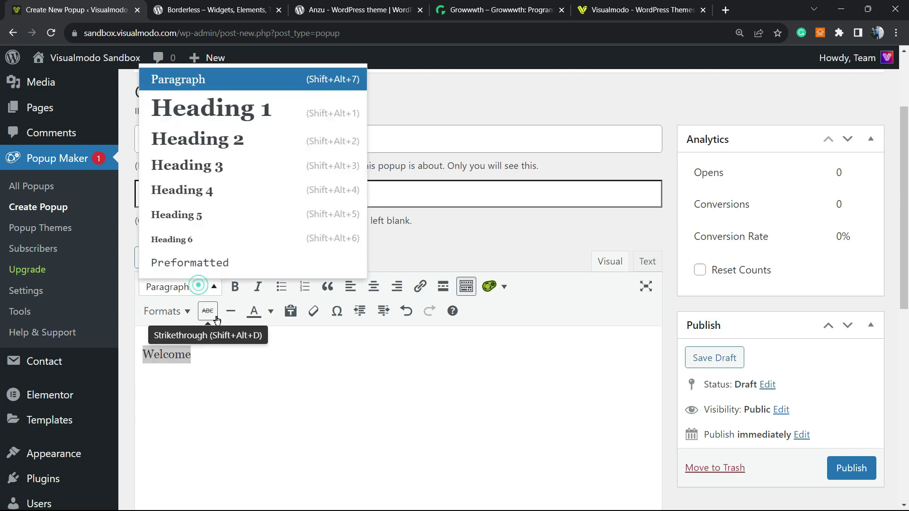
{"action": "left_click", "coordinate": [243, 113]}
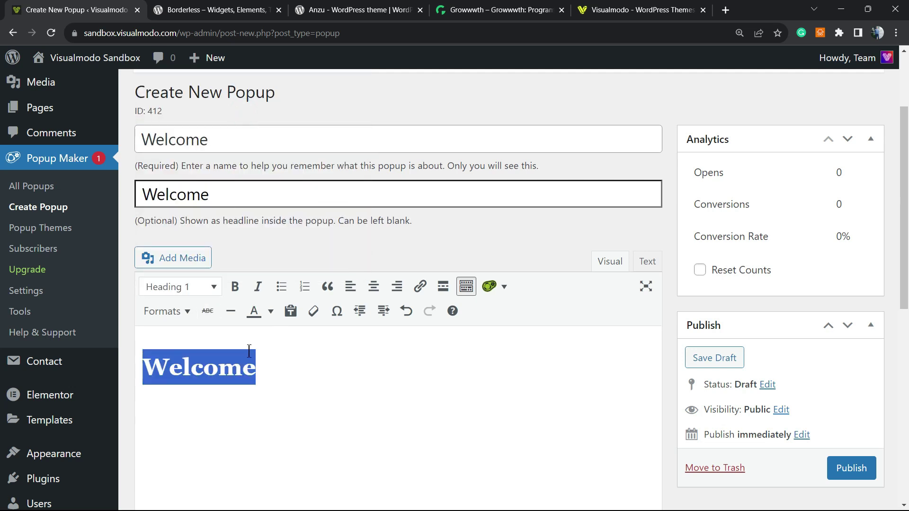
{"action": "left_click", "coordinate": [420, 286]}
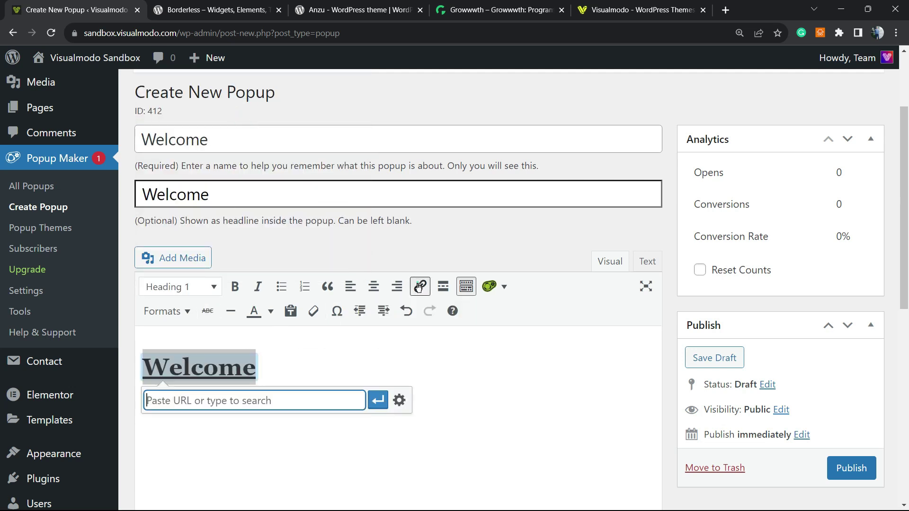
{"action": "left_click", "coordinate": [428, 360]}
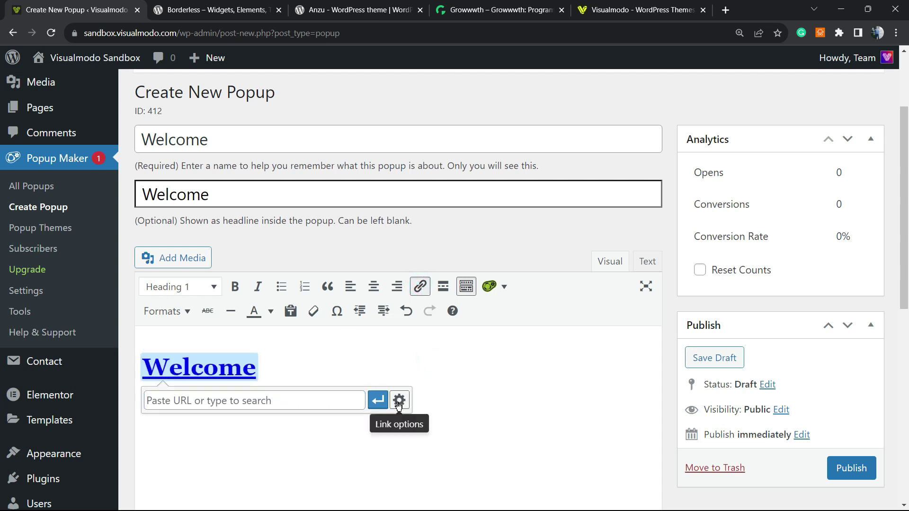
{"action": "double_click", "coordinate": [233, 367]}
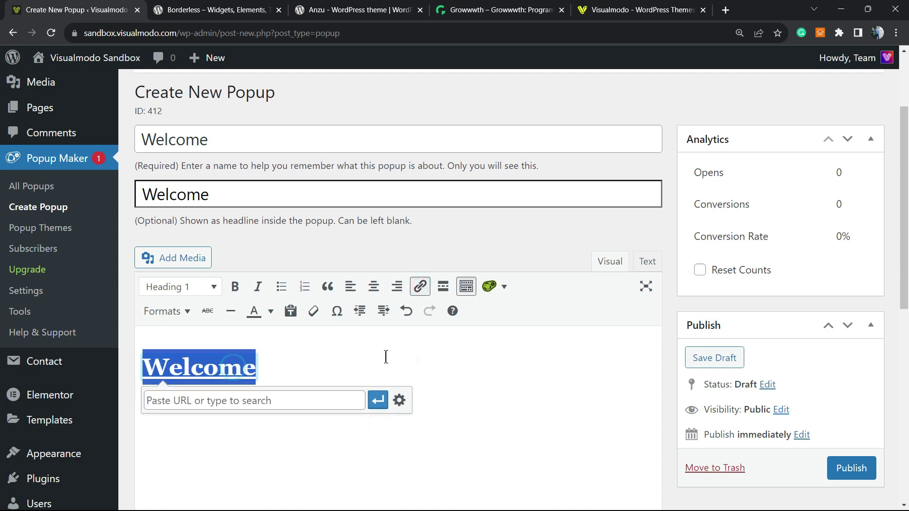
{"action": "key", "text": "BackSpace"}
Re-paste 'Welcome' into the empty editor and format it as Heading 1.
{"action": "left_click", "coordinate": [227, 348]}
{"action": "key", "text": "ctrl+v"}
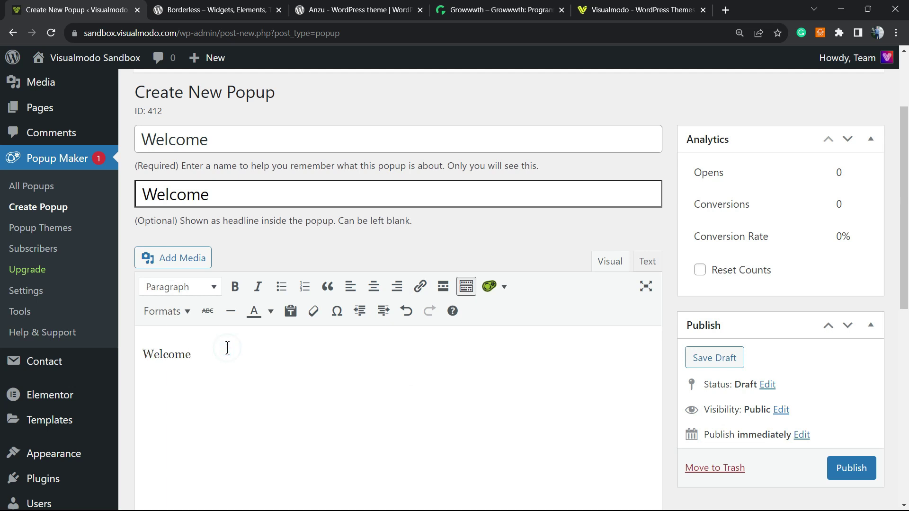
{"action": "left_click", "coordinate": [176, 294]}
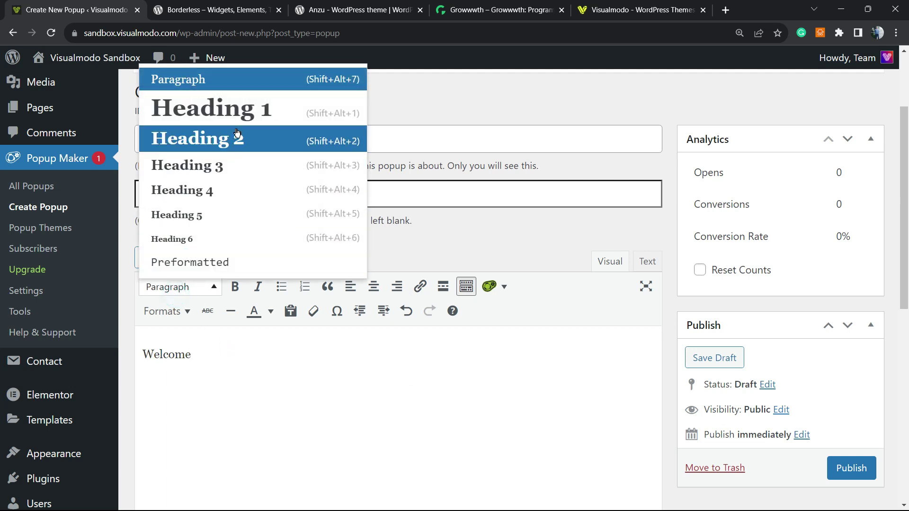
{"action": "left_click", "coordinate": [228, 114]}
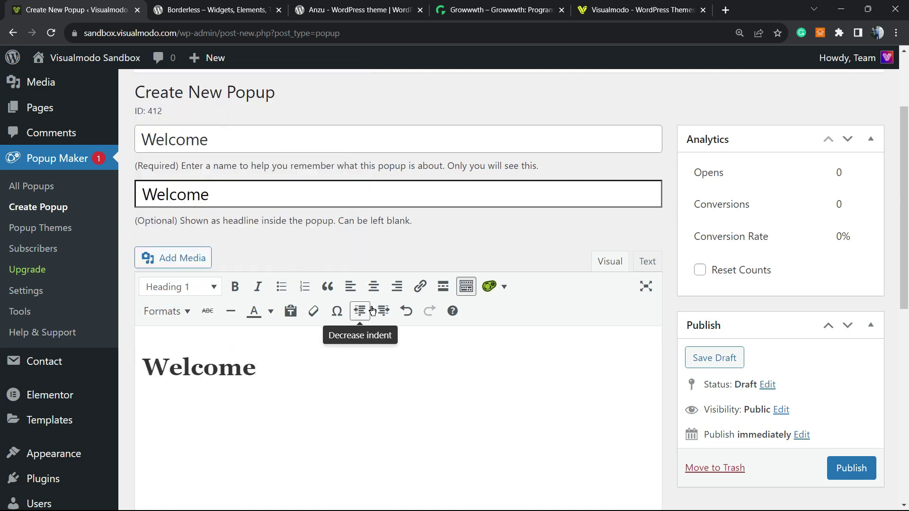
{"action": "scroll", "coordinate": [322, 341], "scroll_direction": "down", "scroll_amount": 2}
Start a new Time Delay / Auto Open trigger with the cookie option unchecked.
{"action": "scroll", "coordinate": [322, 341], "scroll_direction": "up", "scroll_amount": 2}
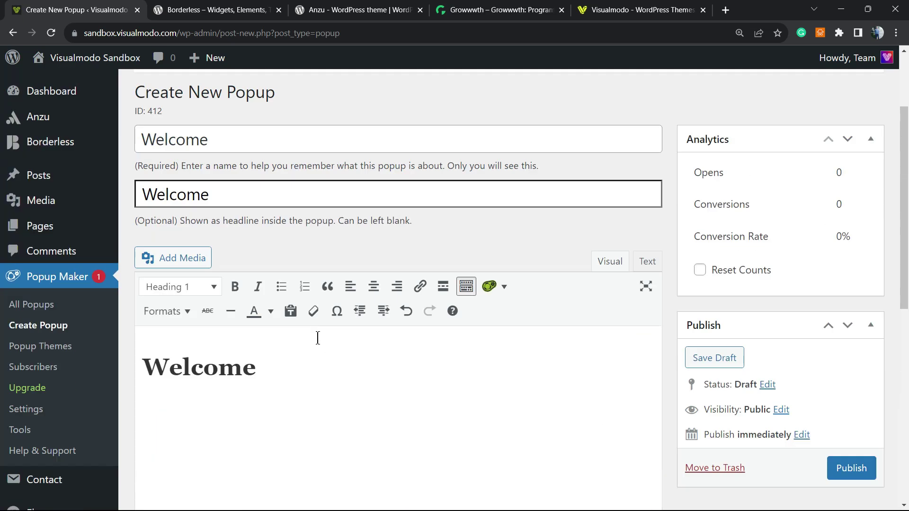
{"action": "scroll", "coordinate": [313, 335], "scroll_direction": "down", "scroll_amount": 4}
{"action": "scroll", "coordinate": [314, 336], "scroll_direction": "up", "scroll_amount": 5}
{"action": "scroll", "coordinate": [317, 335], "scroll_direction": "down", "scroll_amount": 2}
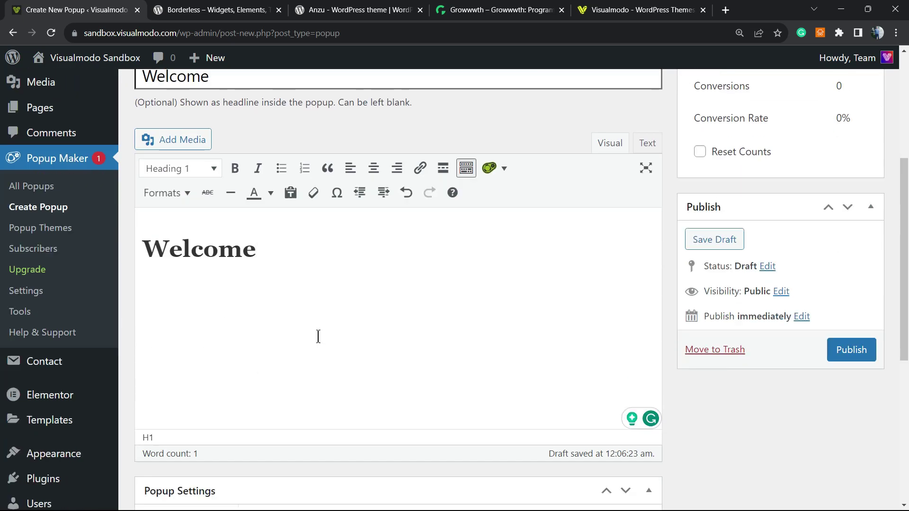
{"action": "scroll", "coordinate": [299, 256], "scroll_direction": "down", "scroll_amount": 2}
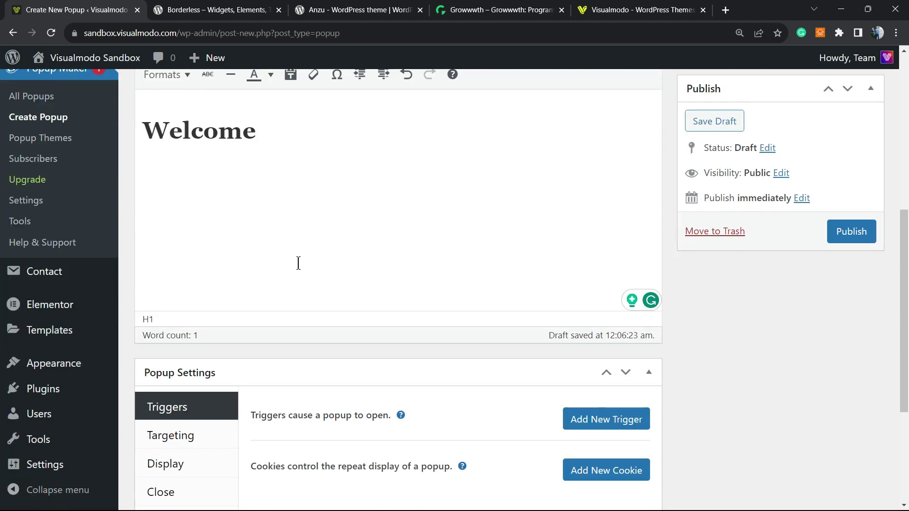
{"action": "scroll", "coordinate": [299, 262], "scroll_direction": "up", "scroll_amount": 2}
{"action": "scroll", "coordinate": [308, 279], "scroll_direction": "down", "scroll_amount": 5}
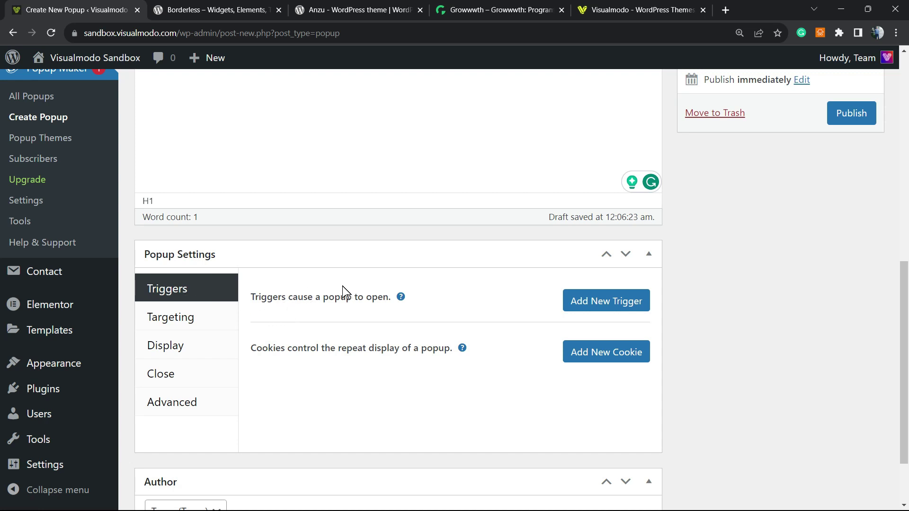
{"action": "left_click", "coordinate": [582, 303]}
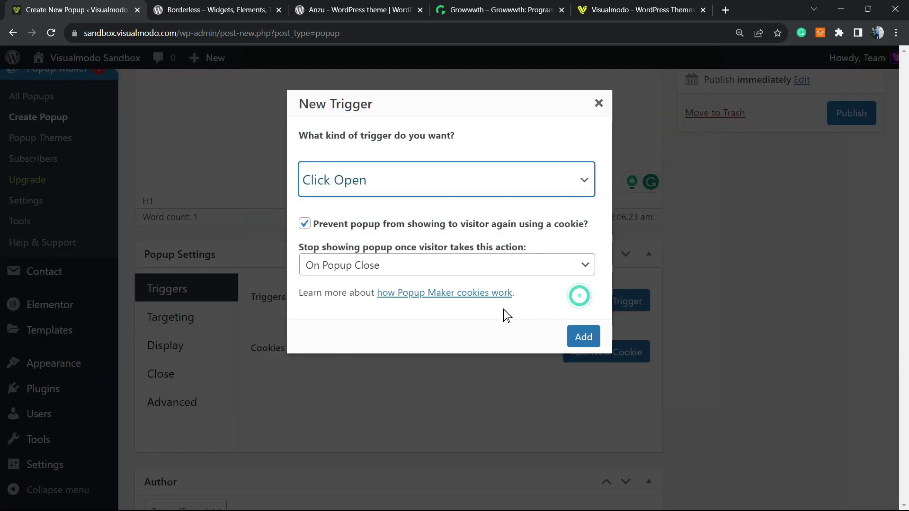
{"action": "left_click", "coordinate": [409, 189]}
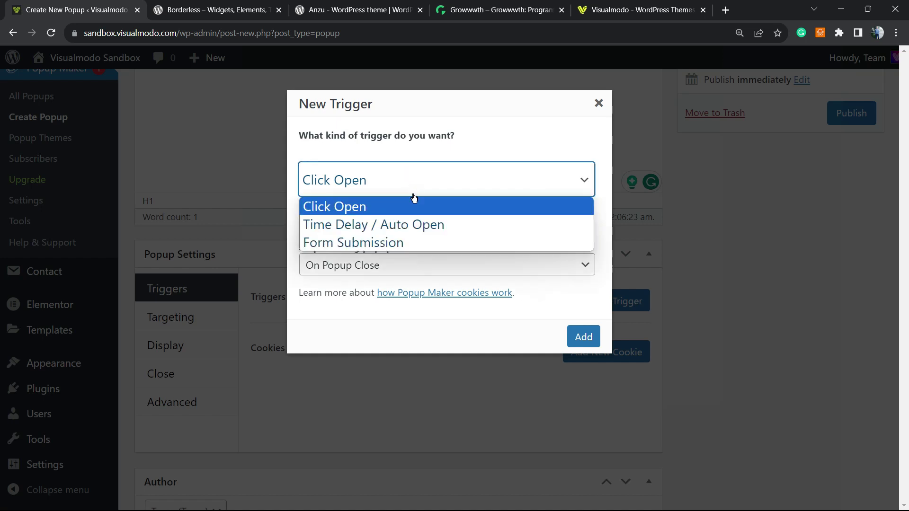
{"action": "left_click", "coordinate": [419, 224]}
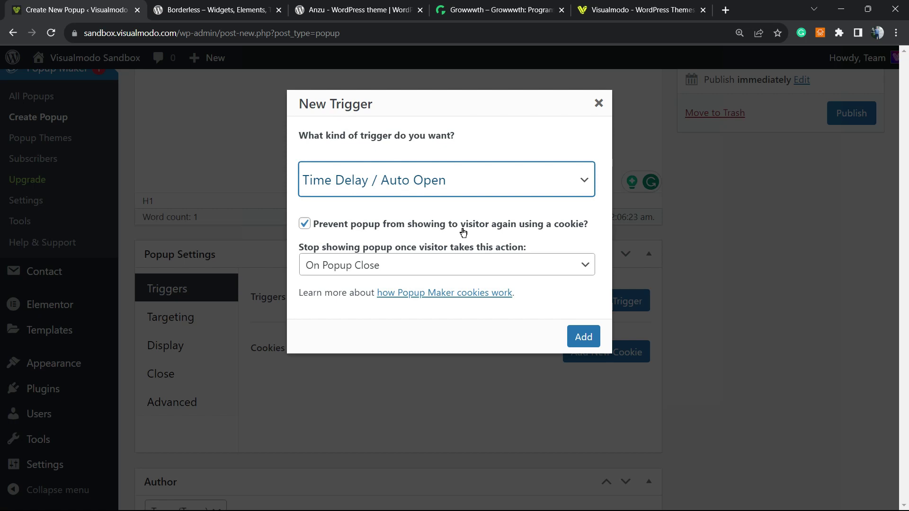
{"action": "left_click", "coordinate": [349, 226]}
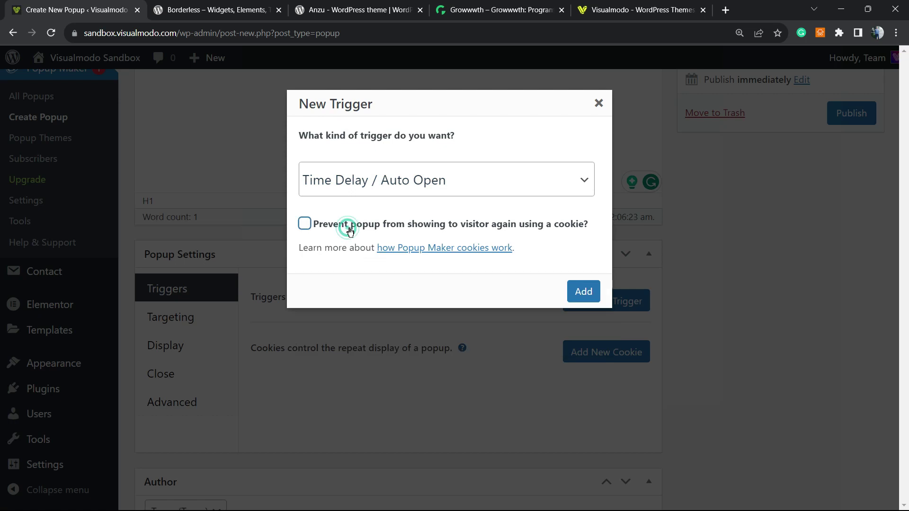
{"action": "left_click", "coordinate": [583, 292]}
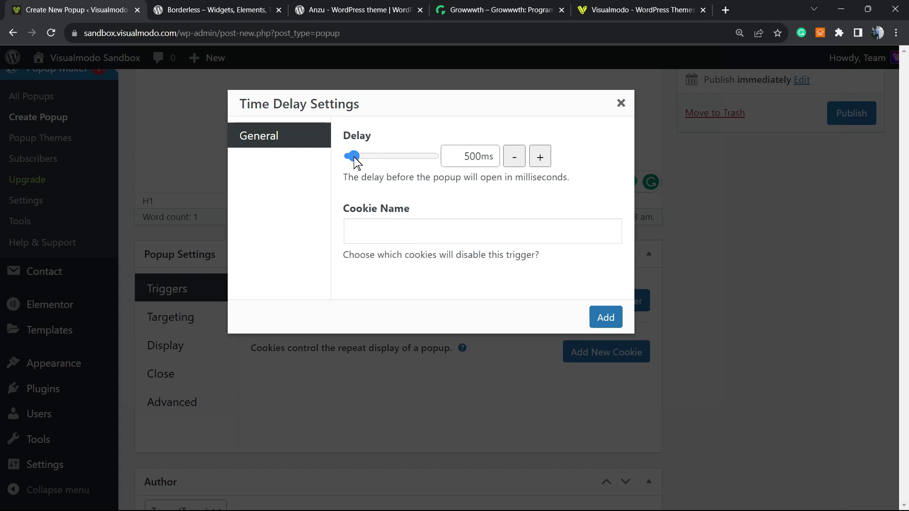
Set the trigger's delay to 1000 ms and add it to the popup.
{"action": "left_click_drag", "start_coordinate": [353, 157], "coordinate": [356, 158]}
{"action": "left_click", "coordinate": [426, 227]}
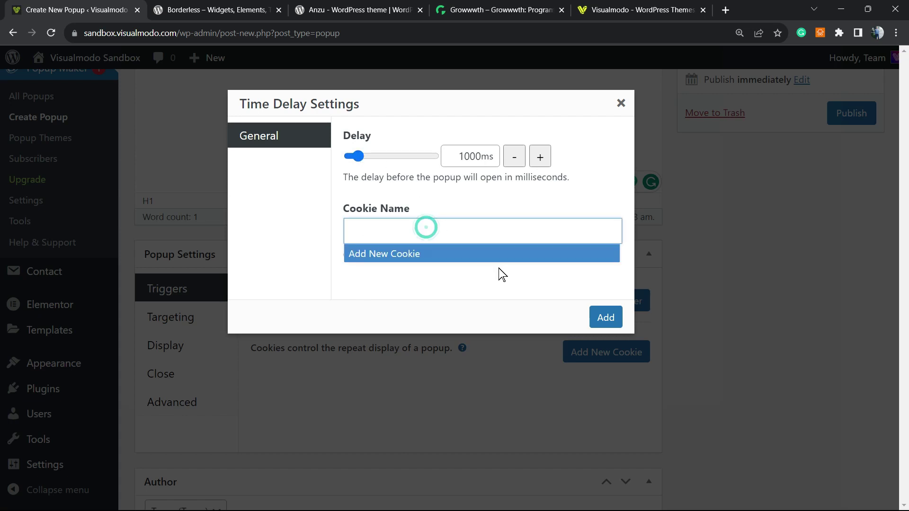
{"action": "left_click", "coordinate": [327, 275]}
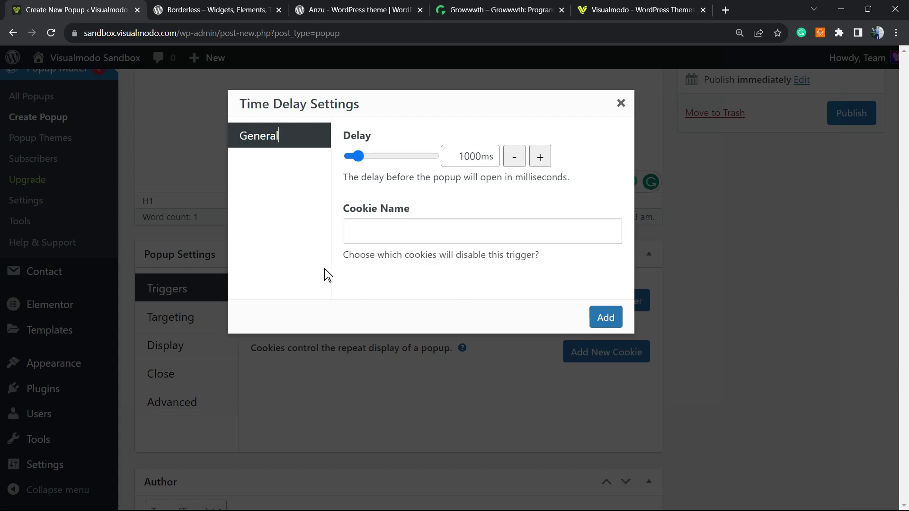
{"action": "left_click", "coordinate": [606, 317]}
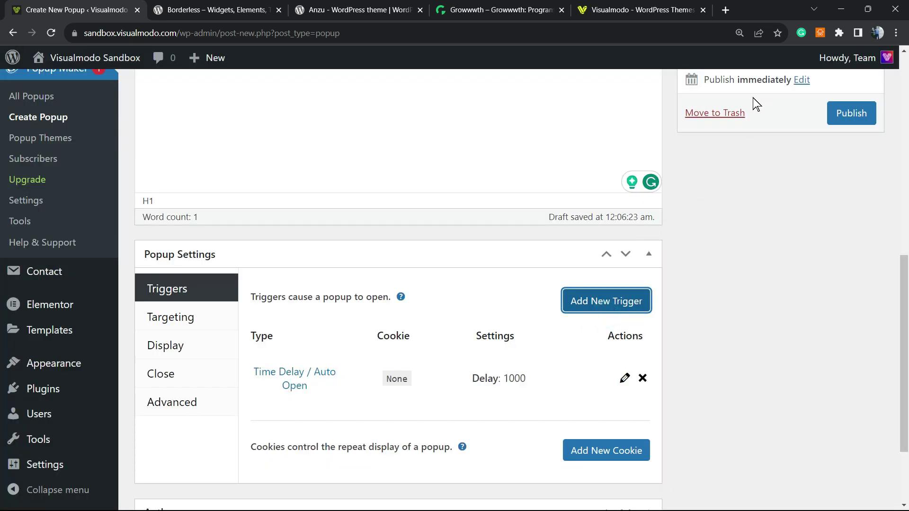
Publish the Welcome popup and move the Test popup to the Trash.
{"action": "left_click", "coordinate": [849, 113]}
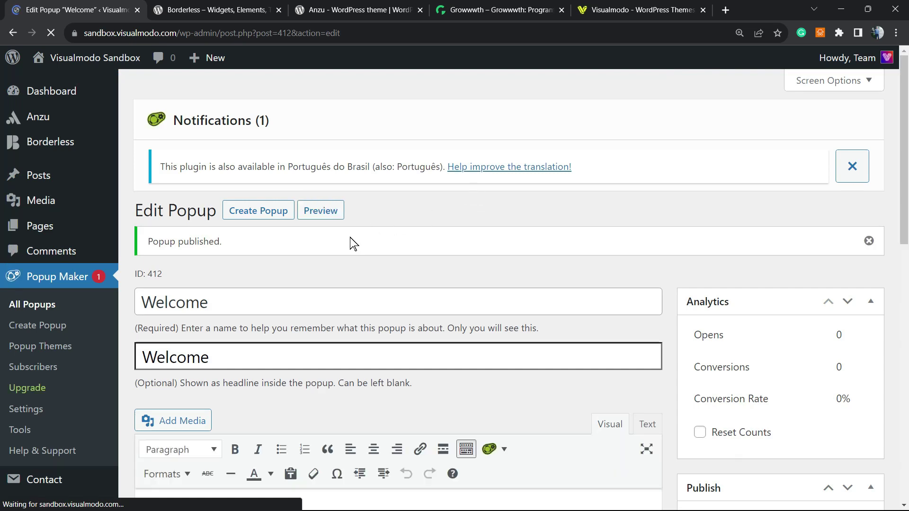
{"action": "left_click", "coordinate": [52, 309]}
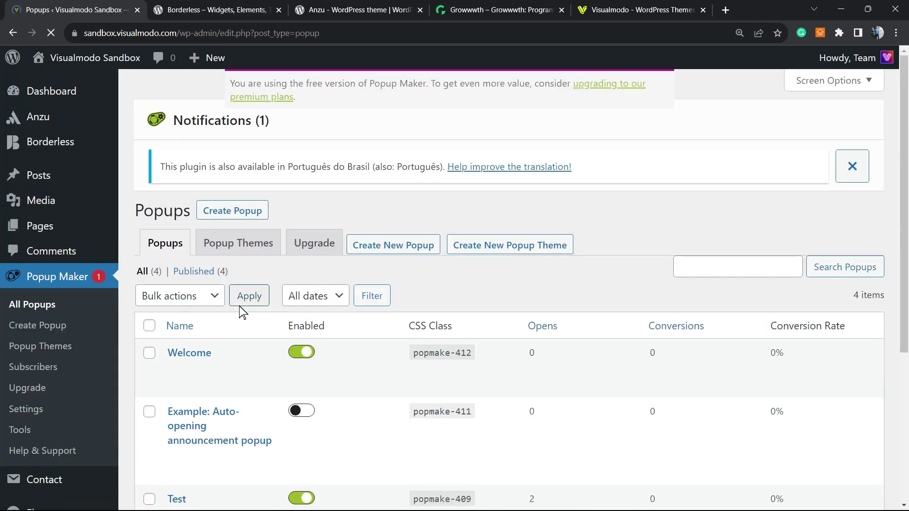
{"action": "scroll", "coordinate": [303, 298], "scroll_direction": "down", "scroll_amount": 2}
{"action": "scroll", "coordinate": [327, 341], "scroll_direction": "down", "scroll_amount": 4}
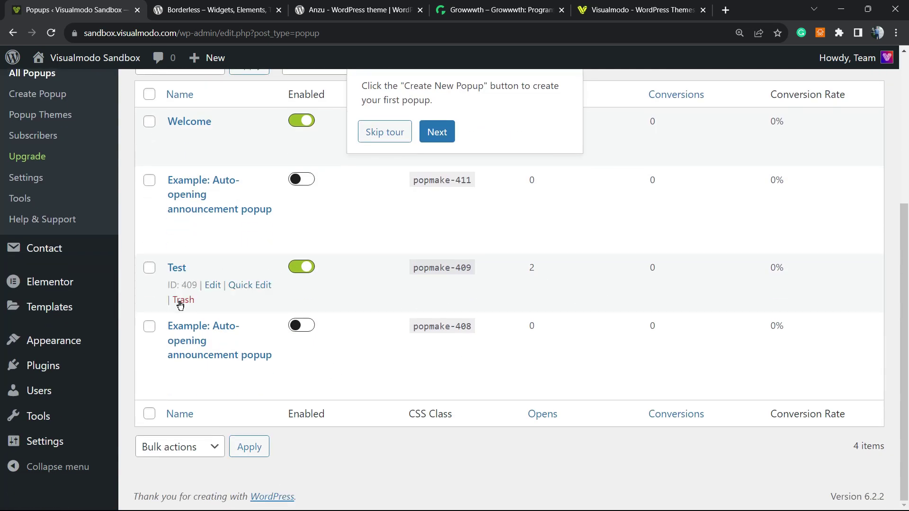
{"action": "left_click", "coordinate": [180, 302]}
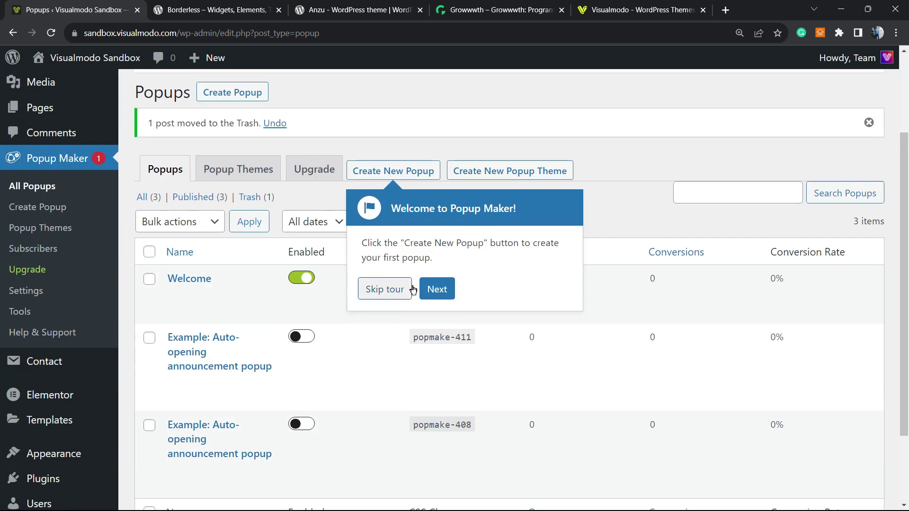
Open the live site in a new browser tab from Visit Site.
{"action": "mouse_move", "coordinate": [277, 373]}
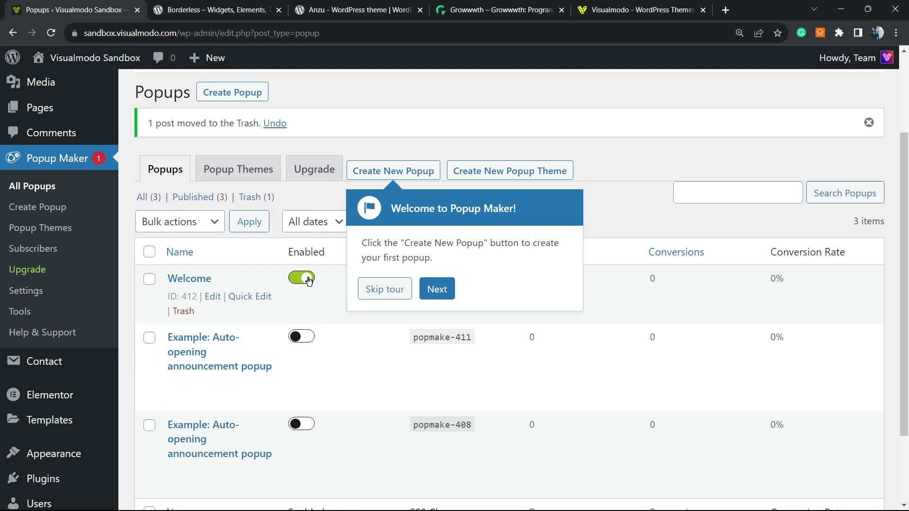
{"action": "mouse_move", "coordinate": [119, 52]}
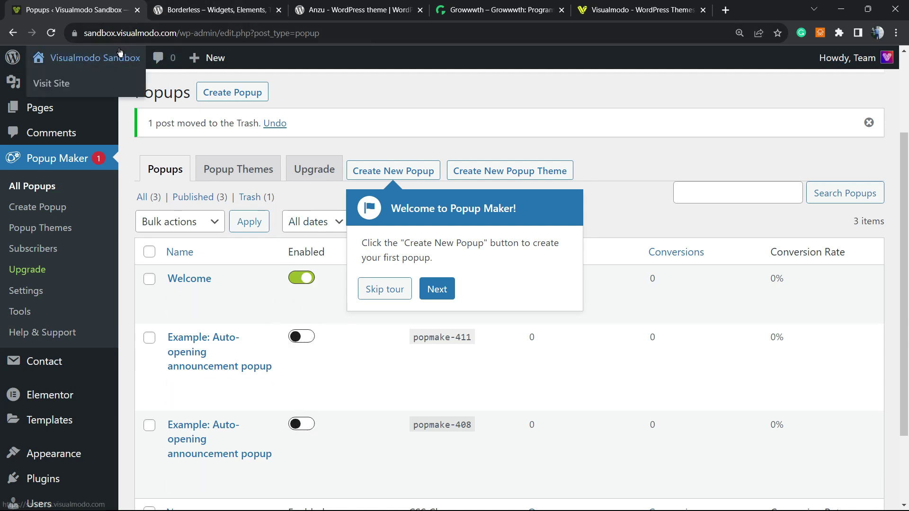
{"action": "right_click", "coordinate": [81, 79]}
{"action": "left_click", "coordinate": [100, 92]}
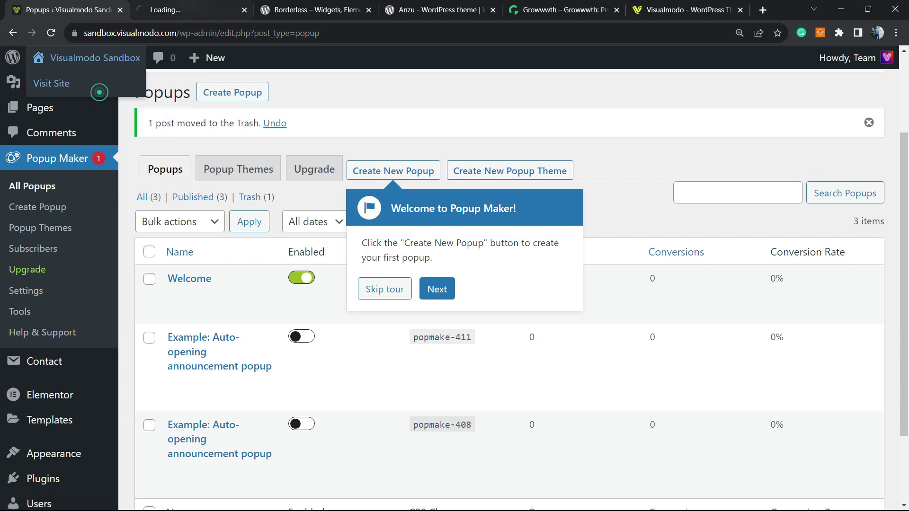
View the Welcome popup on the live site, then open Welcome for editing in the admin.
{"action": "key", "text": "ctrl+Tab"}
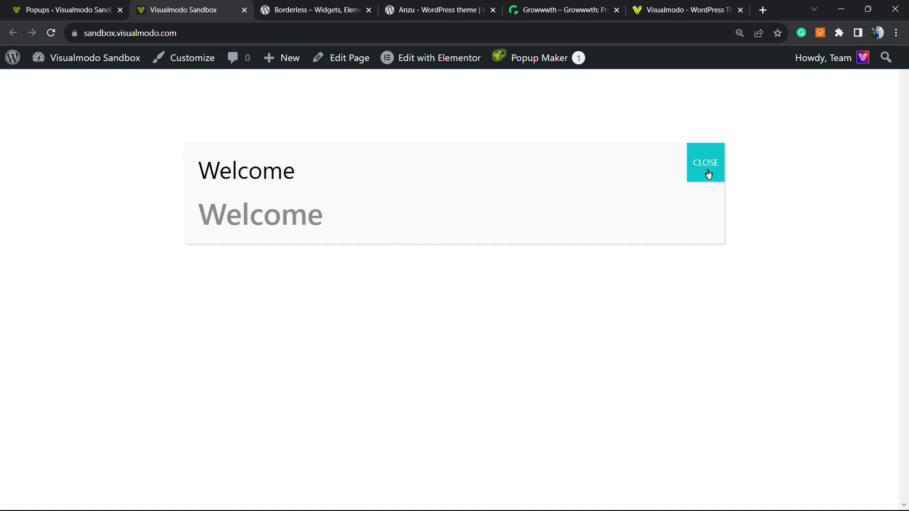
{"action": "double_click", "coordinate": [277, 215]}
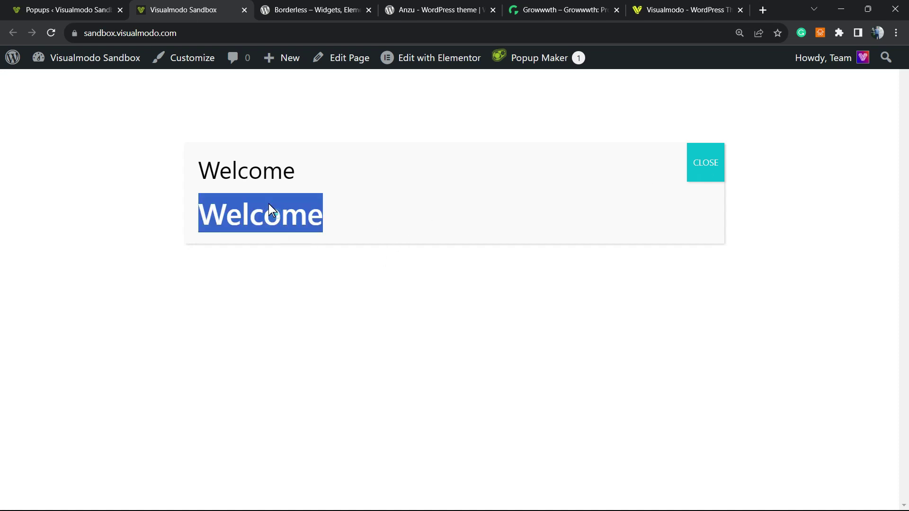
{"action": "key", "text": "ctrl+shift+Tab"}
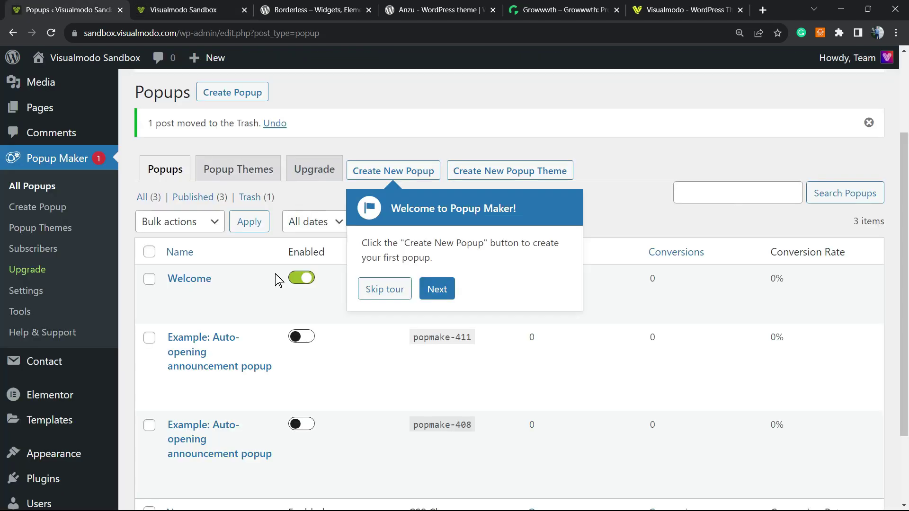
{"action": "left_click", "coordinate": [189, 278]}
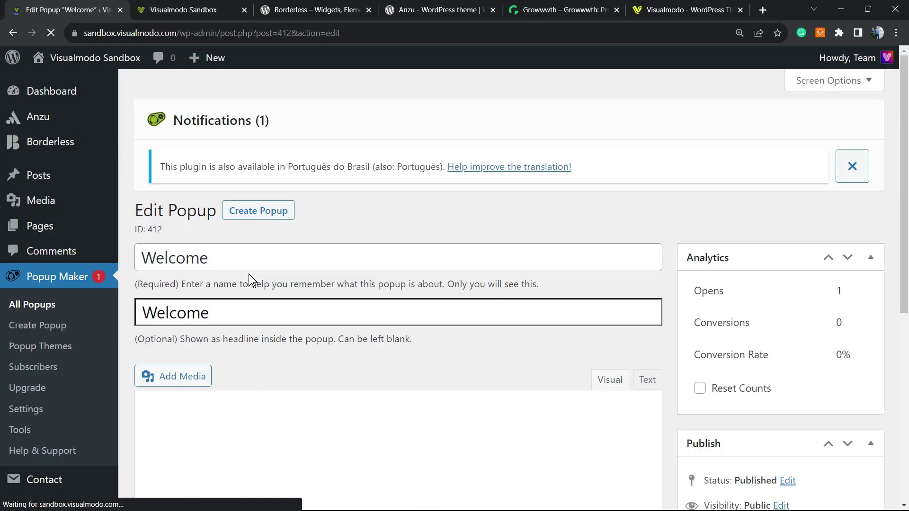
Replace the popup's Welcome heading text with 'Hello'.
{"action": "scroll", "coordinate": [250, 280], "scroll_direction": "down", "scroll_amount": 4}
{"action": "left_click", "coordinate": [275, 259]}
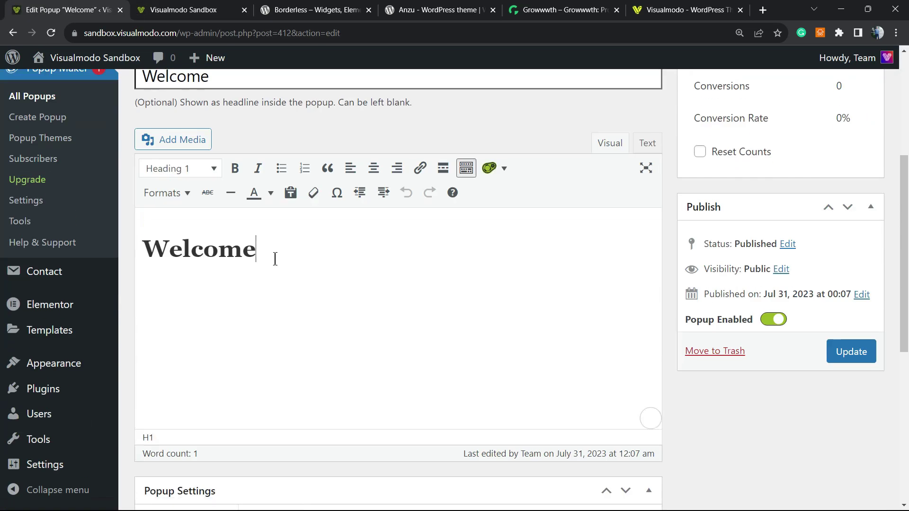
{"action": "double_click", "coordinate": [275, 259]}
{"action": "type", "text": "Hell"}
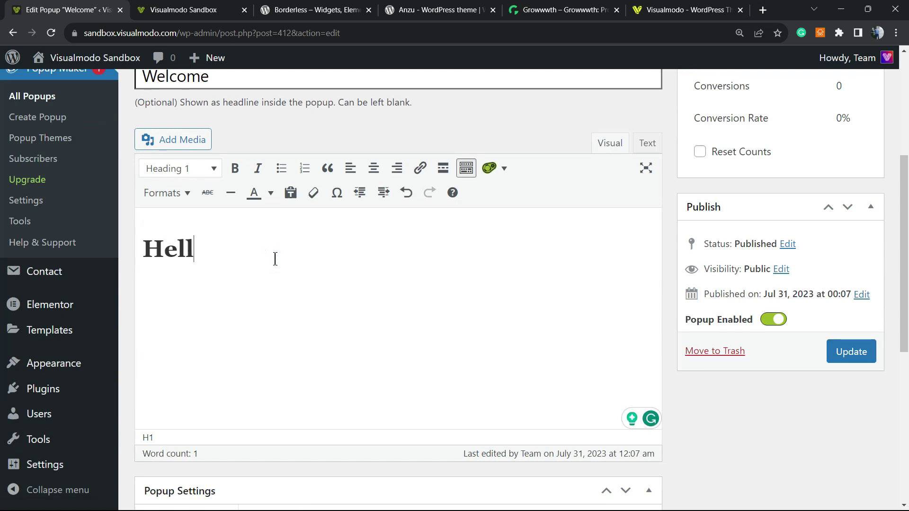
{"action": "type", "text": "o"}
{"action": "scroll", "coordinate": [275, 260], "scroll_direction": "down", "scroll_amount": 7}
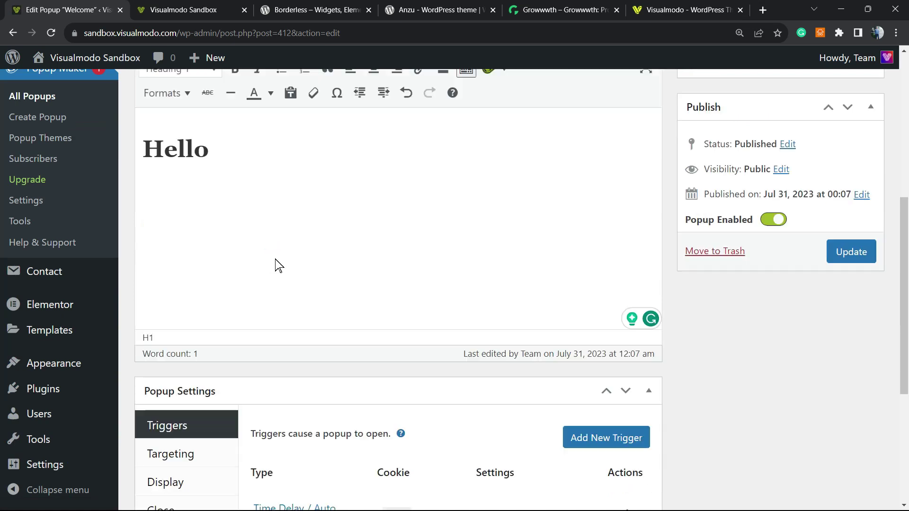
Review the popup's Targeting conditions and Display presets.
{"action": "left_click", "coordinate": [197, 202]}
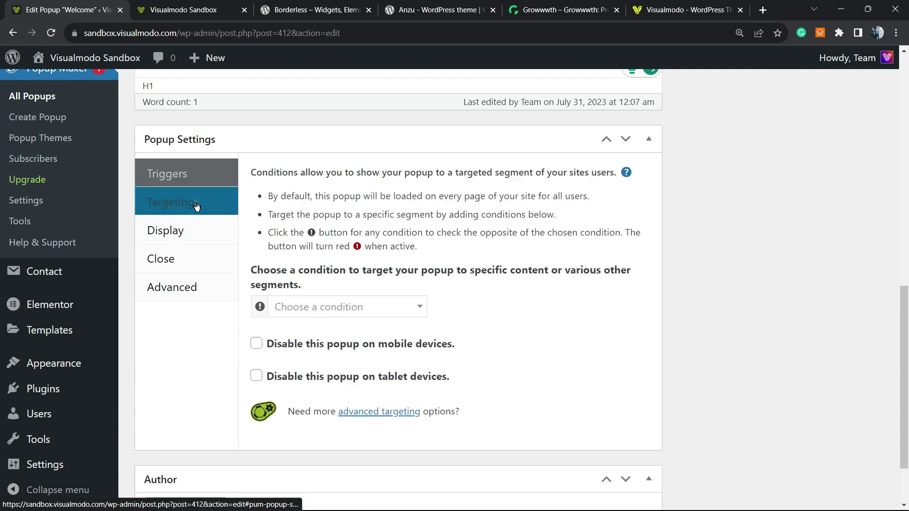
{"action": "left_click", "coordinate": [196, 231]}
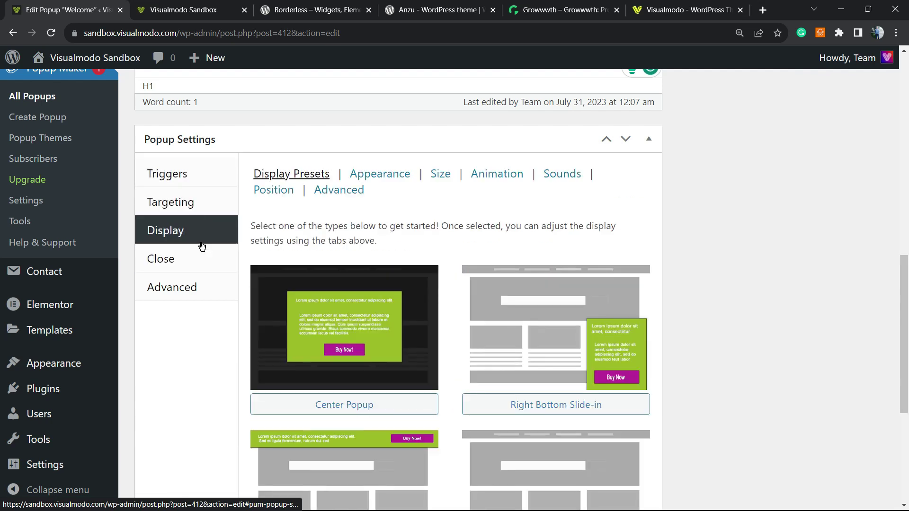
{"action": "scroll", "coordinate": [334, 228], "scroll_direction": "down", "scroll_amount": 2}
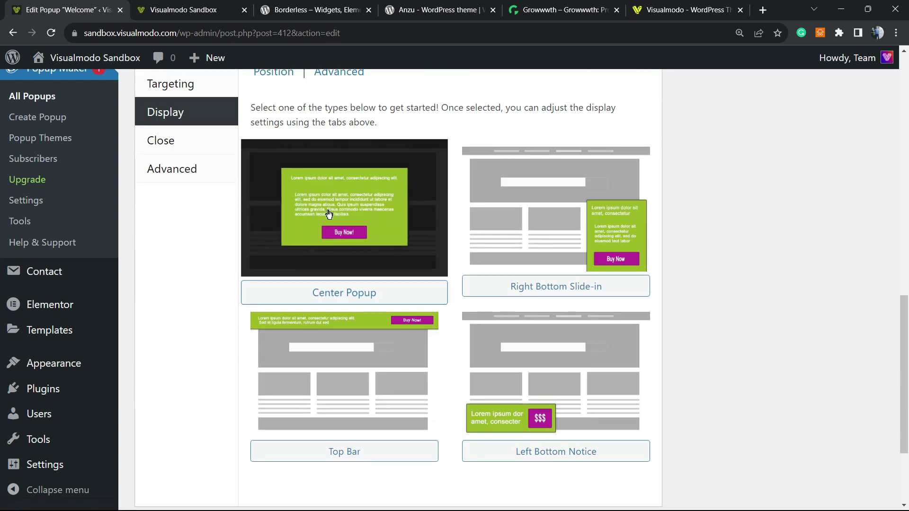
{"action": "scroll", "coordinate": [329, 214], "scroll_direction": "up", "scroll_amount": 2}
{"action": "scroll", "coordinate": [426, 313], "scroll_direction": "down", "scroll_amount": 5}
{"action": "scroll", "coordinate": [441, 270], "scroll_direction": "up", "scroll_amount": 3}
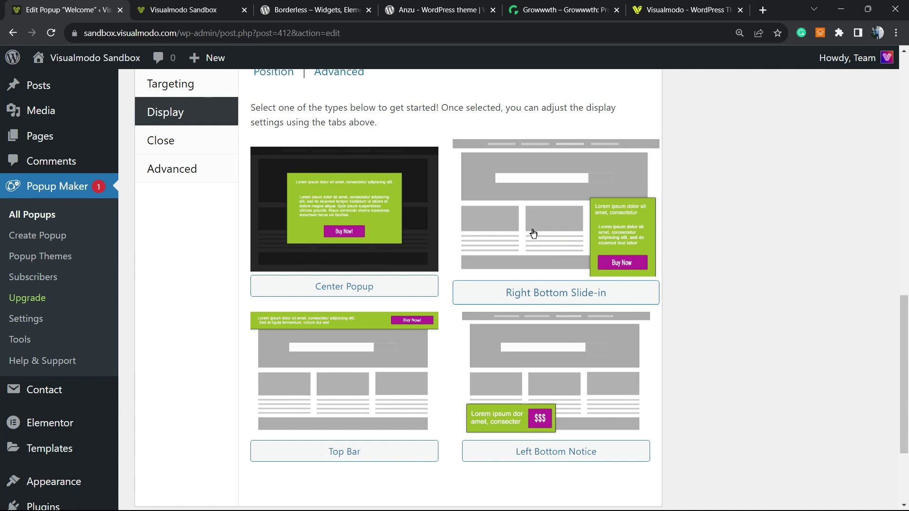
{"action": "scroll", "coordinate": [533, 234], "scroll_direction": "up", "scroll_amount": 5}
{"action": "scroll", "coordinate": [529, 341], "scroll_direction": "down", "scroll_amount": 3}
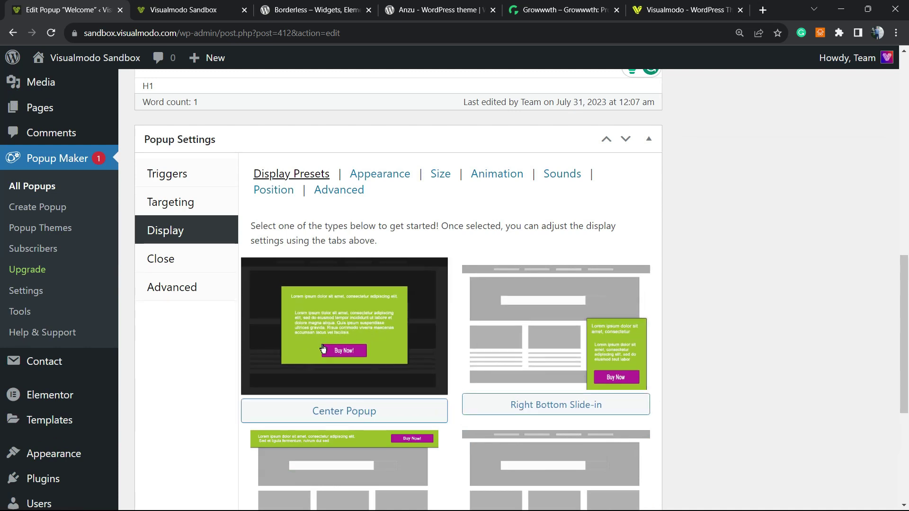
Check the Close and Advanced options, then go back to Display appearance settings.
{"action": "left_click", "coordinate": [180, 260]}
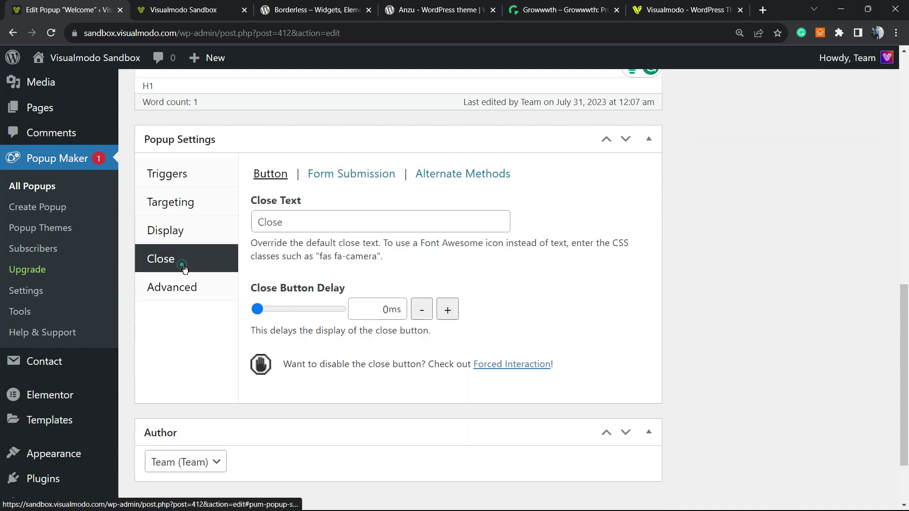
{"action": "left_click", "coordinate": [216, 285]}
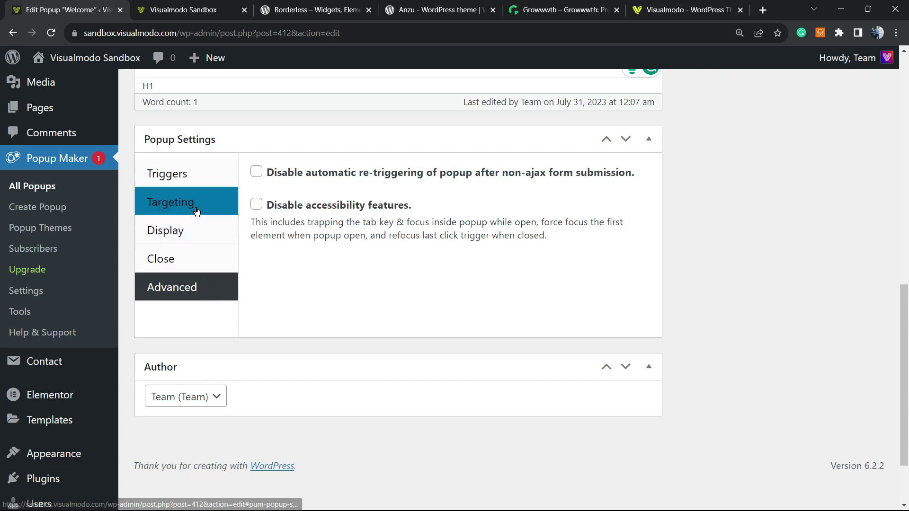
{"action": "left_click", "coordinate": [208, 232]}
{"action": "scroll", "coordinate": [365, 263], "scroll_direction": "down", "scroll_amount": 2}
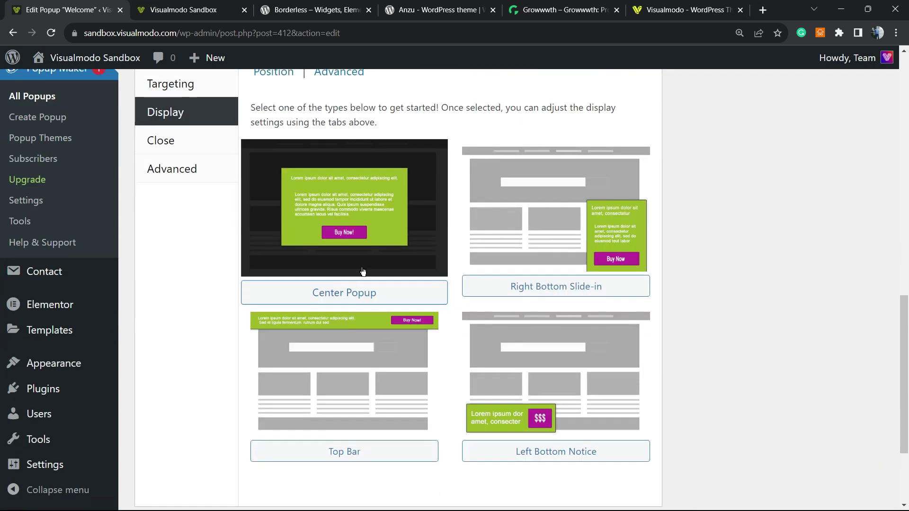
{"action": "scroll", "coordinate": [360, 266], "scroll_direction": "up", "scroll_amount": 5}
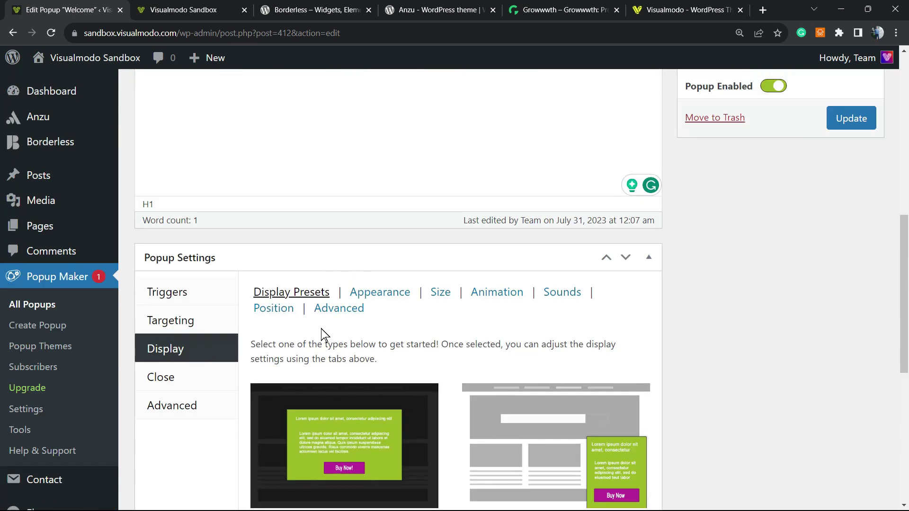
{"action": "left_click", "coordinate": [381, 294]}
Set the popup theme to Hello Box, update the popup, and reload the live site tab.
{"action": "scroll", "coordinate": [367, 271], "scroll_direction": "down", "scroll_amount": 2}
{"action": "left_click", "coordinate": [375, 277]}
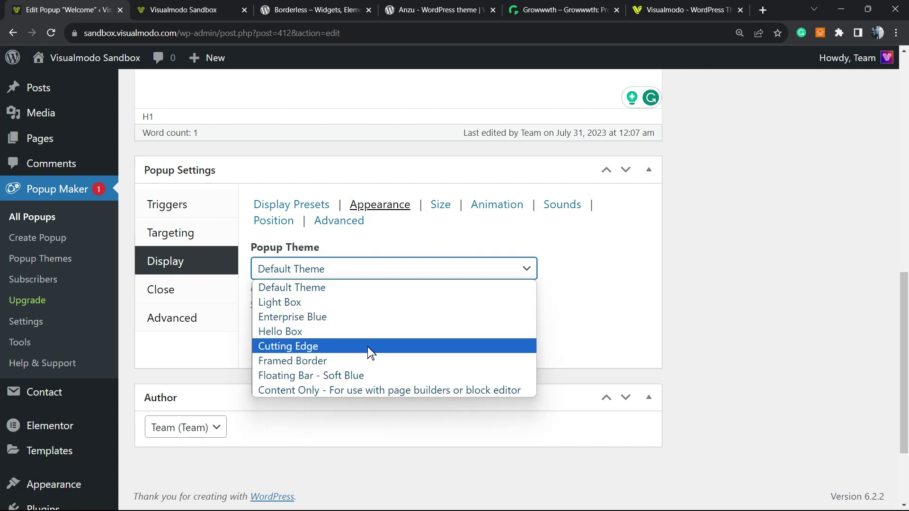
{"action": "left_click", "coordinate": [364, 331]}
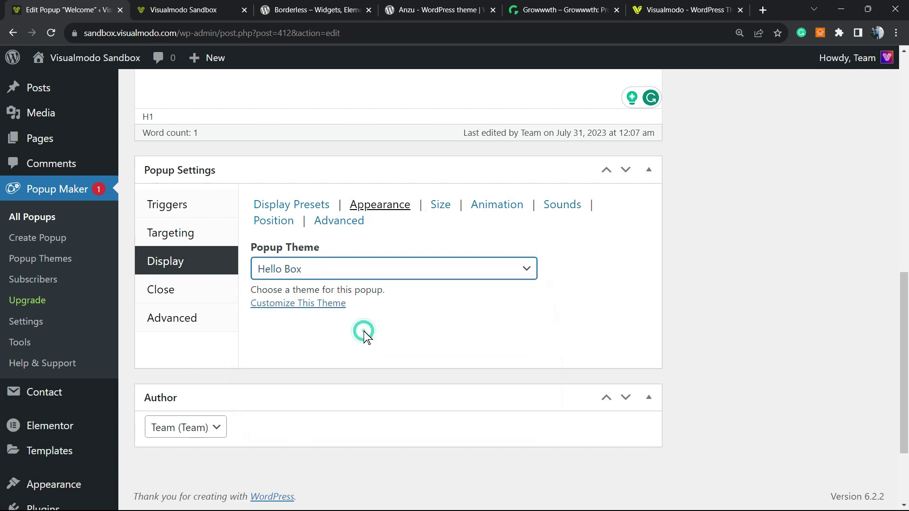
{"action": "scroll", "coordinate": [808, 156], "scroll_direction": "up", "scroll_amount": 8}
{"action": "scroll", "coordinate": [815, 217], "scroll_direction": "down", "scroll_amount": 6}
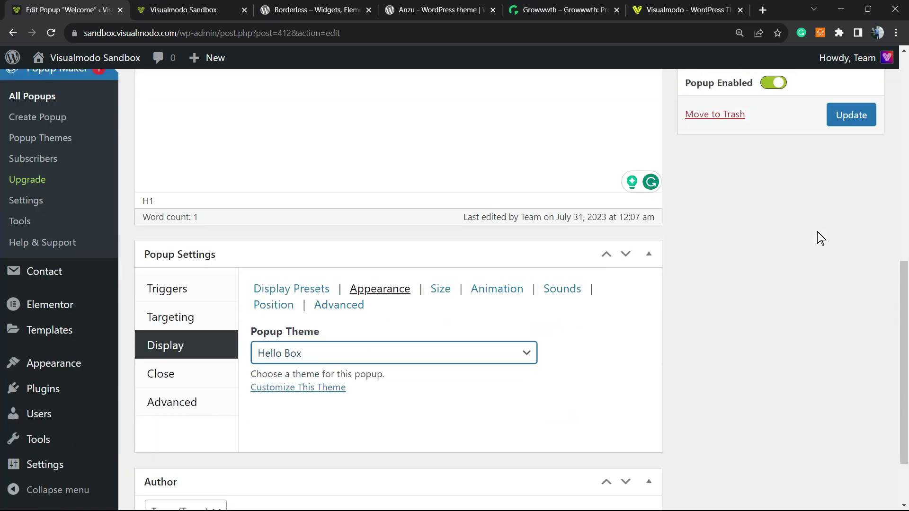
{"action": "left_click", "coordinate": [851, 115]}
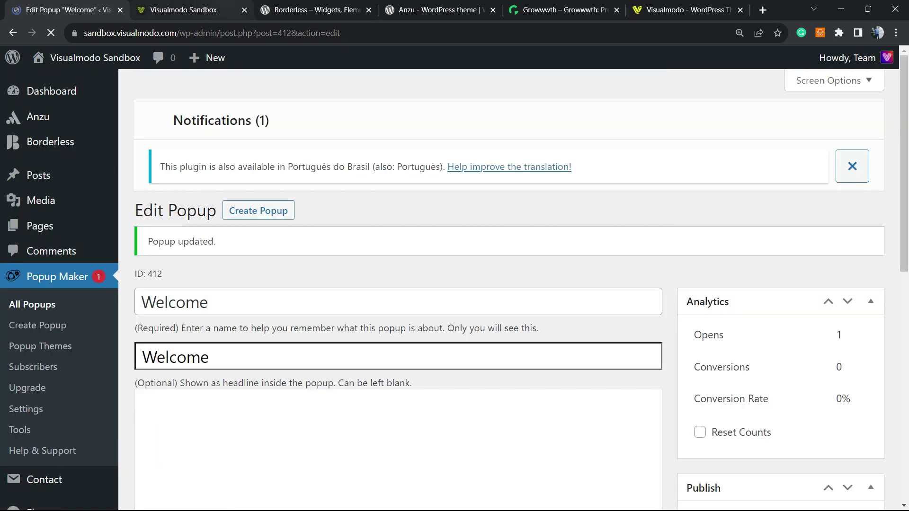
{"action": "left_click", "coordinate": [183, 9]}
{"action": "key", "text": "F5"}
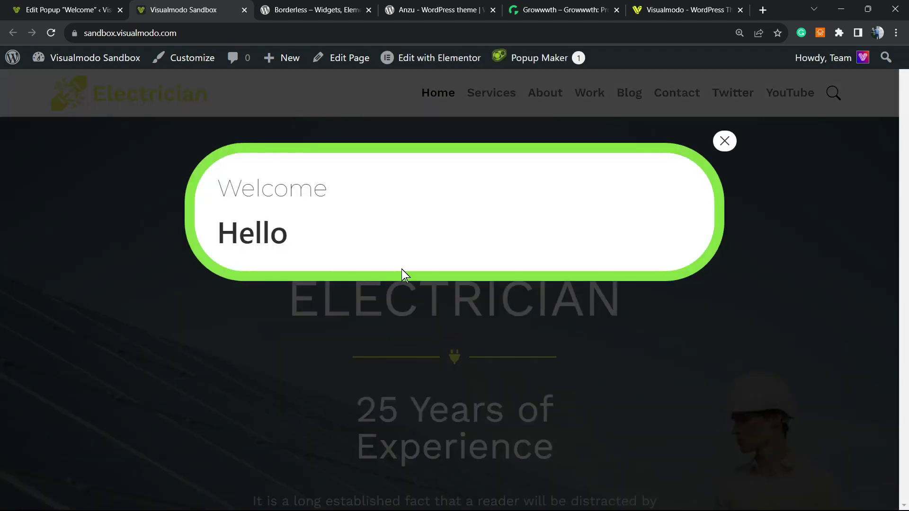
Return to the Edit Popup tab and scroll through the Welcome popup's editor.
{"action": "left_click", "coordinate": [126, 11]}
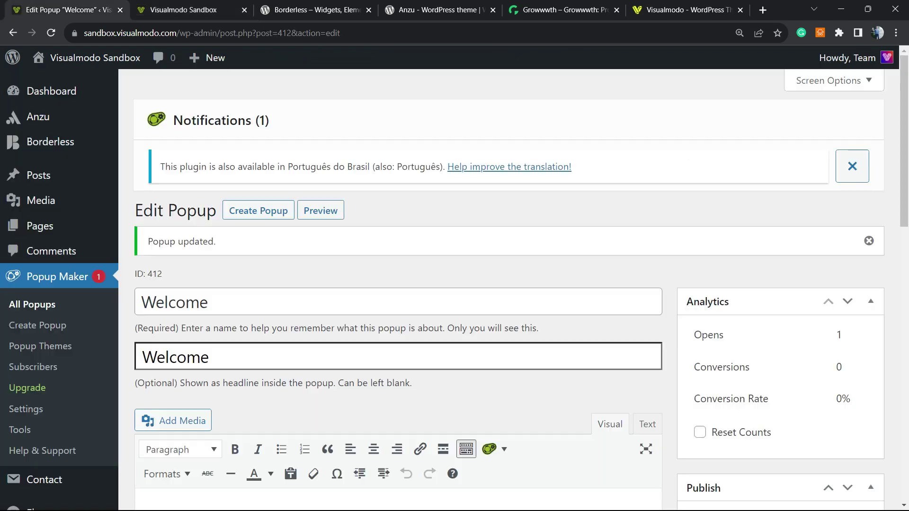
{"action": "scroll", "coordinate": [85, 217], "scroll_direction": "down", "scroll_amount": 2}
{"action": "scroll", "coordinate": [85, 218], "scroll_direction": "down", "scroll_amount": 3}
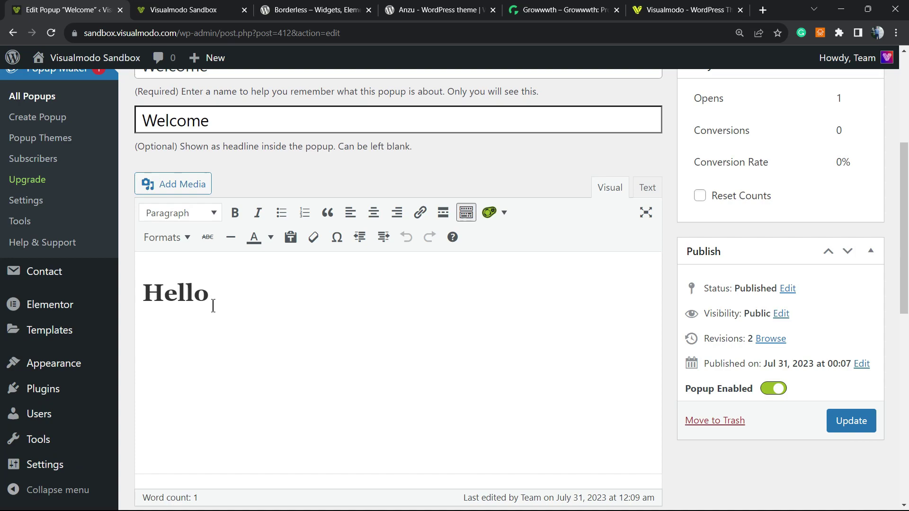
{"action": "scroll", "coordinate": [284, 327], "scroll_direction": "up", "scroll_amount": 2}
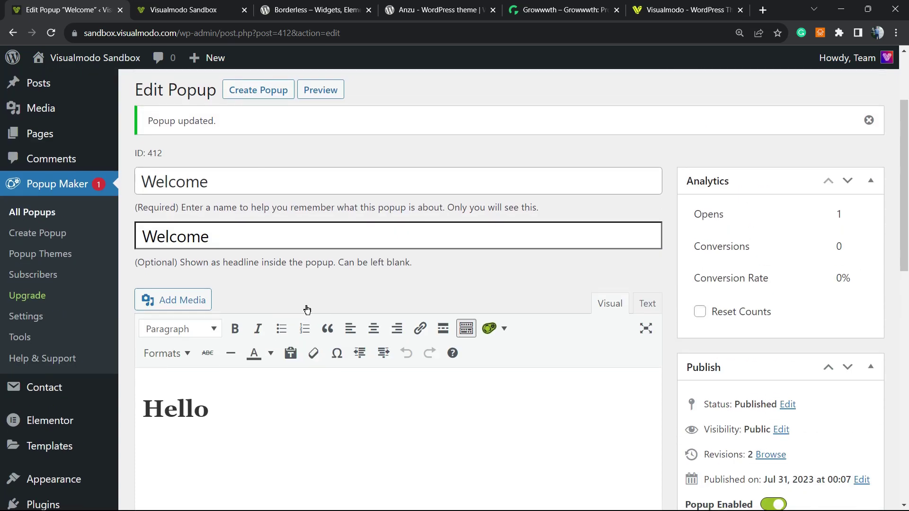
{"action": "scroll", "coordinate": [306, 307], "scroll_direction": "down", "scroll_amount": 5}
Add a Home Page targeting condition to the Welcome popup and update it.
{"action": "scroll", "coordinate": [306, 306], "scroll_direction": "down", "scroll_amount": 5}
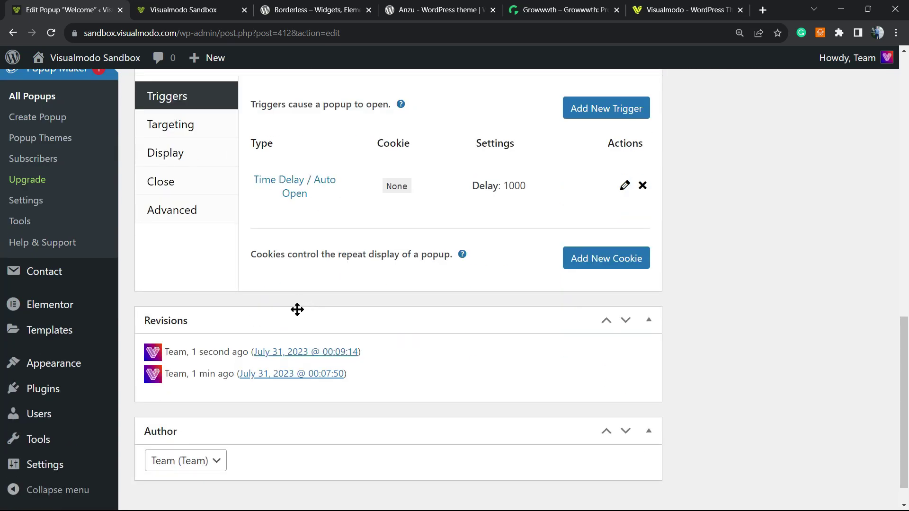
{"action": "scroll", "coordinate": [297, 310], "scroll_direction": "up", "scroll_amount": 4}
{"action": "scroll", "coordinate": [295, 313], "scroll_direction": "down", "scroll_amount": 1}
{"action": "left_click", "coordinate": [185, 252]}
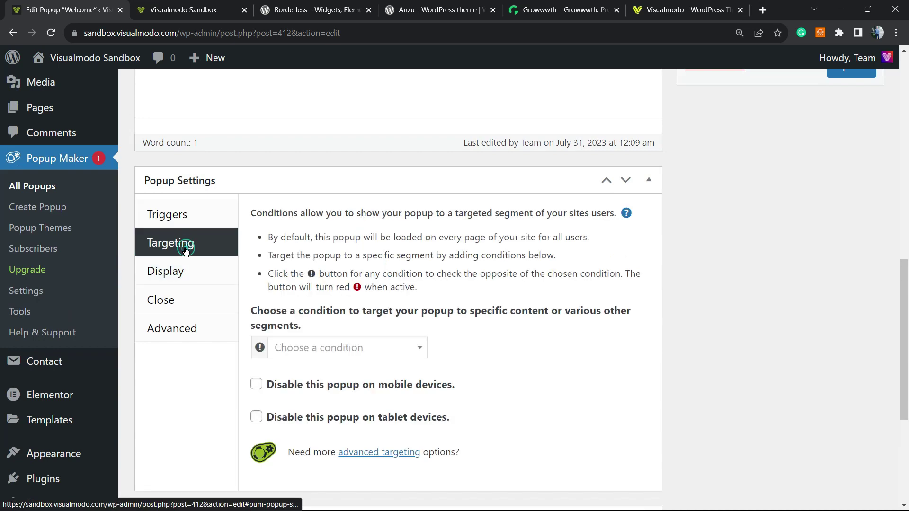
{"action": "left_click", "coordinate": [336, 345]}
{"action": "left_click", "coordinate": [541, 342]}
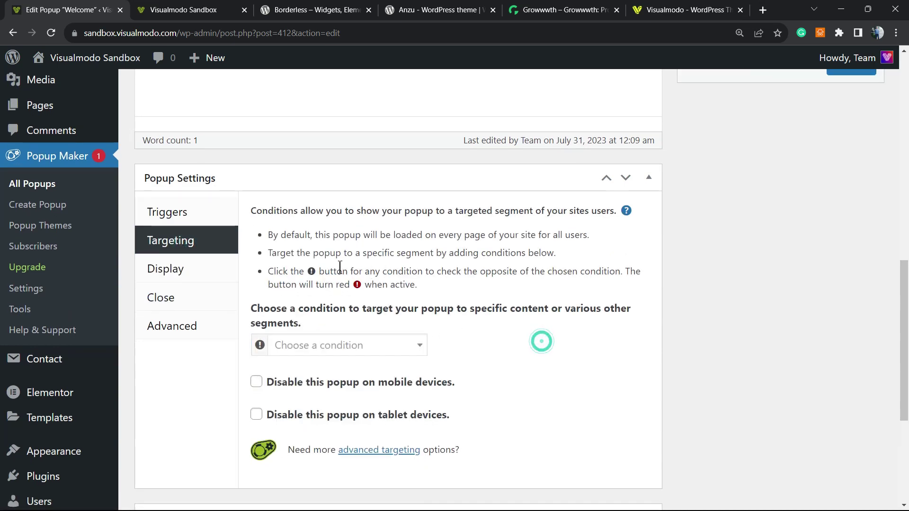
{"action": "scroll", "coordinate": [340, 268], "scroll_direction": "down", "scroll_amount": 2}
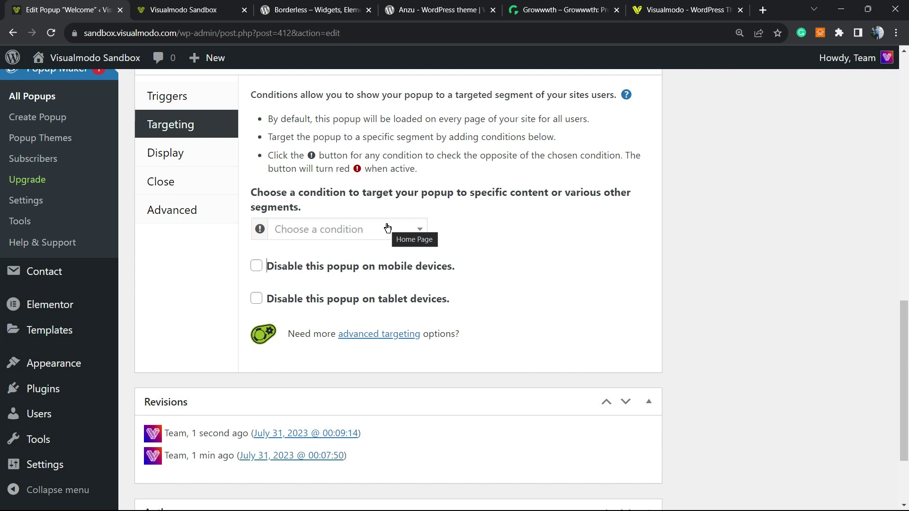
{"action": "left_click", "coordinate": [370, 230]}
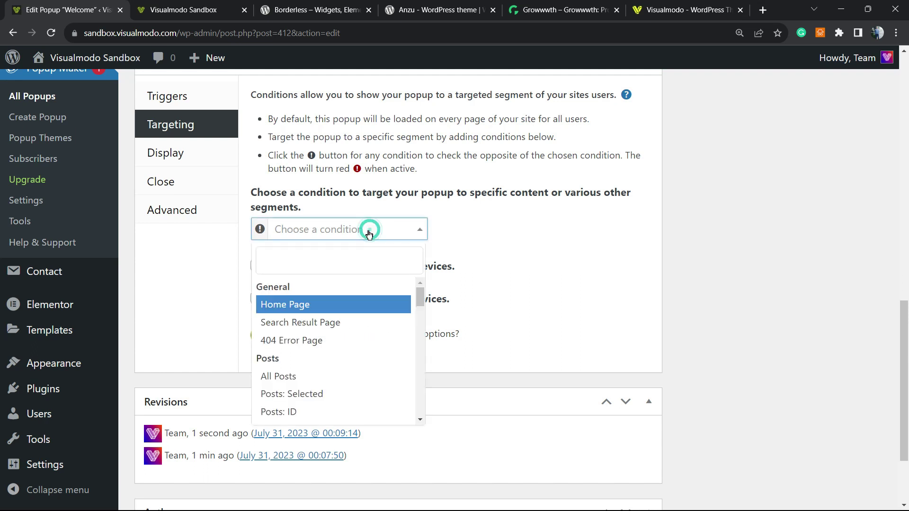
{"action": "left_click", "coordinate": [335, 312]}
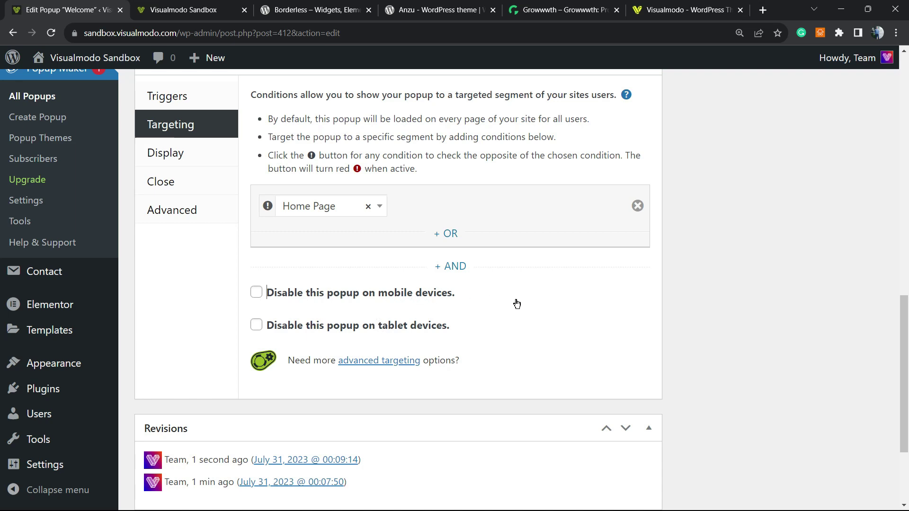
{"action": "scroll", "coordinate": [518, 304], "scroll_direction": "up", "scroll_amount": 5}
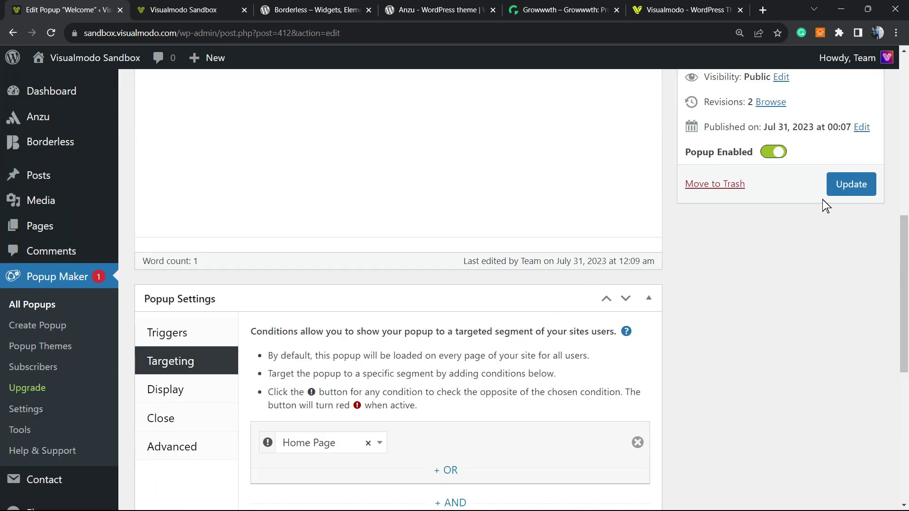
{"action": "left_click", "coordinate": [848, 186]}
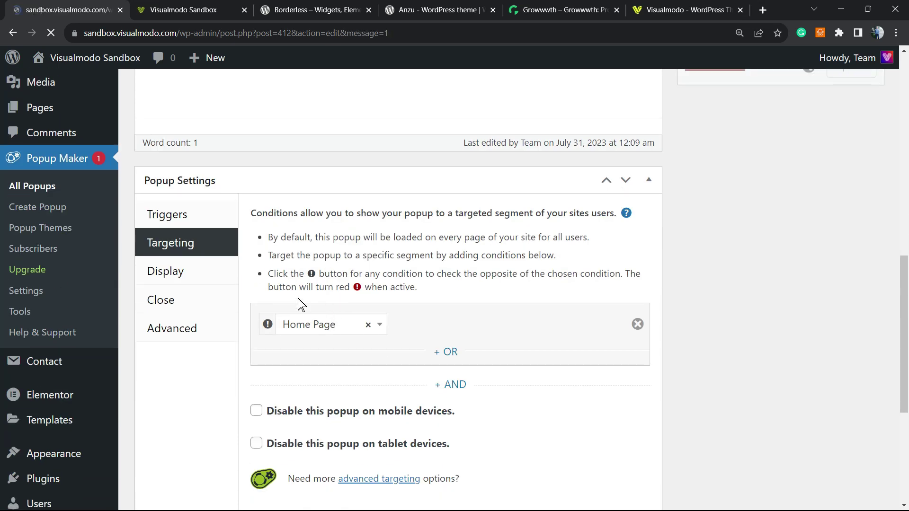
Review the popup's Close settings, including the form-submission and close button options.
{"action": "scroll", "coordinate": [223, 288], "scroll_direction": "down", "scroll_amount": 10}
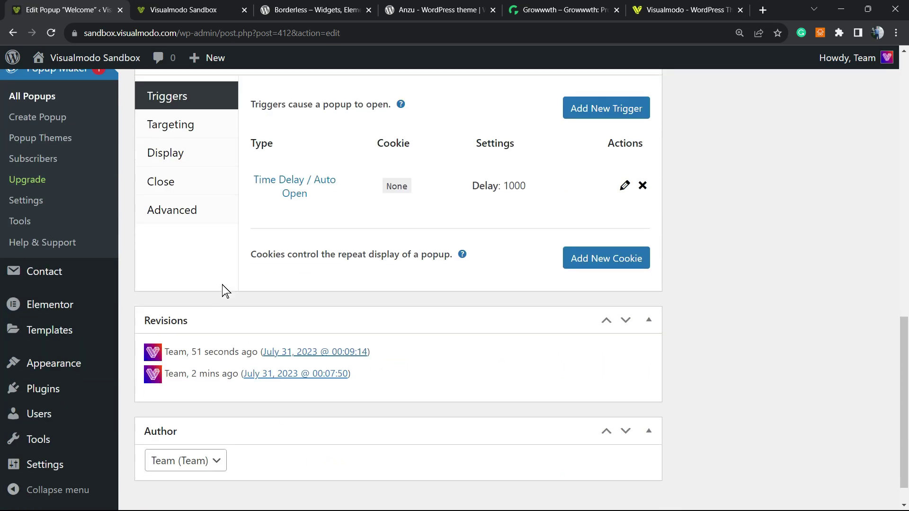
{"action": "left_click", "coordinate": [192, 182]}
{"action": "scroll", "coordinate": [237, 223], "scroll_direction": "up", "scroll_amount": 3}
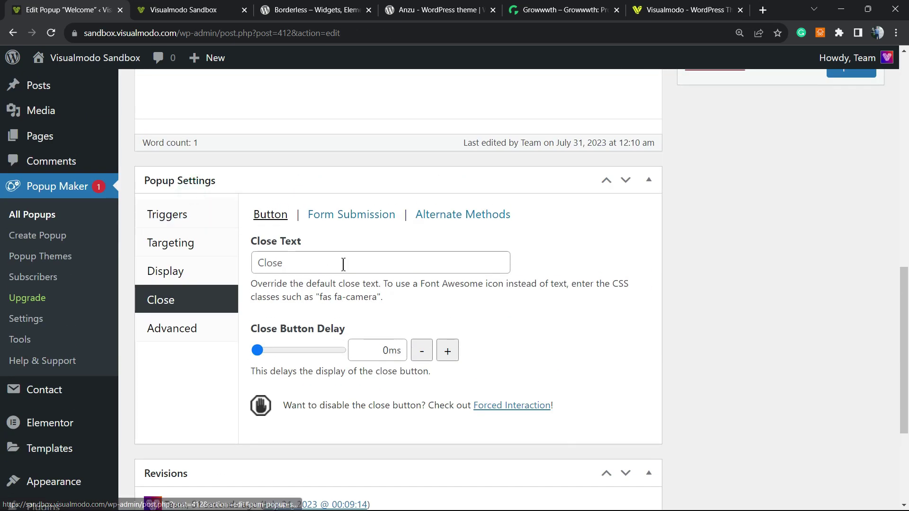
{"action": "left_click", "coordinate": [351, 222]}
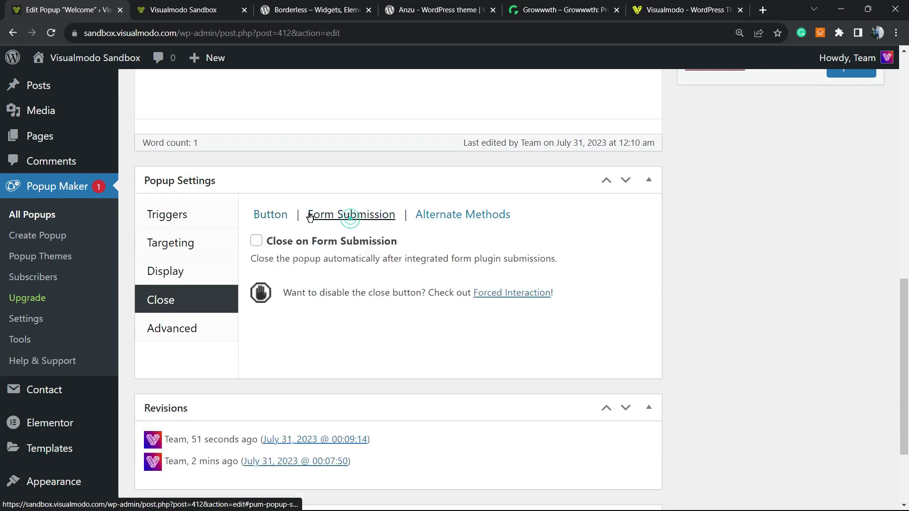
{"action": "left_click", "coordinate": [277, 221]}
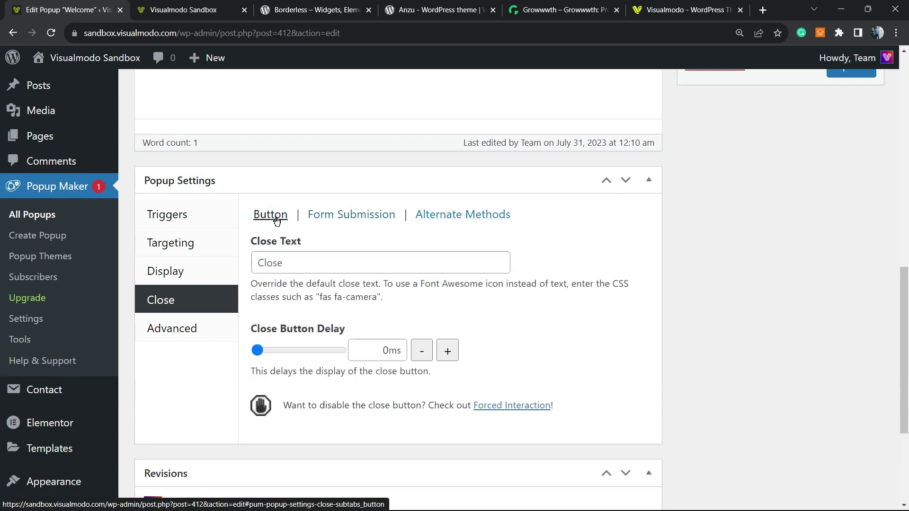
Check the Display presets, then see the Welcome popup with Hello on the live home page.
{"action": "left_click", "coordinate": [166, 271]}
{"action": "scroll", "coordinate": [341, 294], "scroll_direction": "down", "scroll_amount": 8}
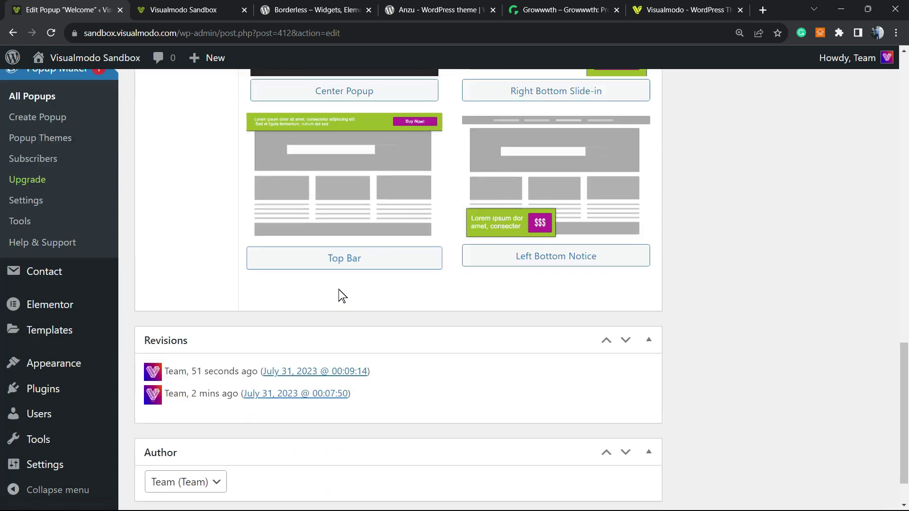
{"action": "scroll", "coordinate": [357, 296], "scroll_direction": "up", "scroll_amount": 10}
{"action": "scroll", "coordinate": [356, 293], "scroll_direction": "up", "scroll_amount": 6}
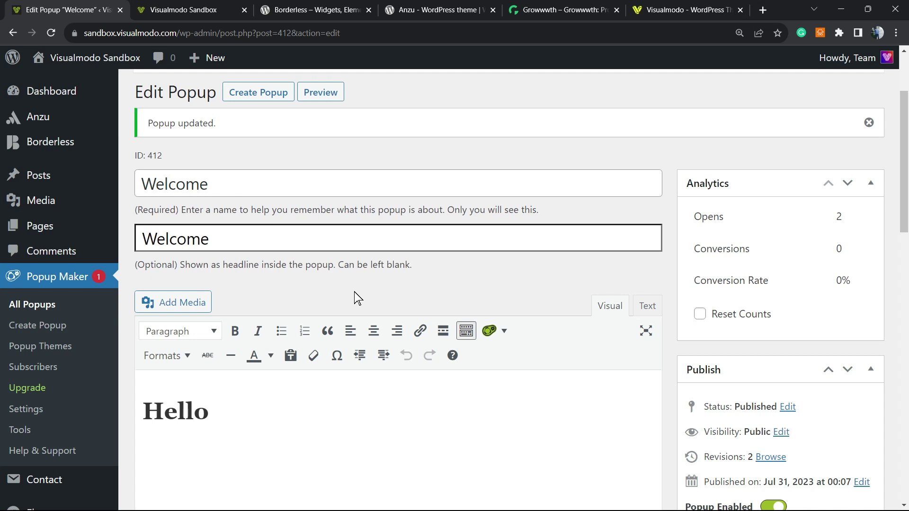
{"action": "left_click", "coordinate": [184, 10]}
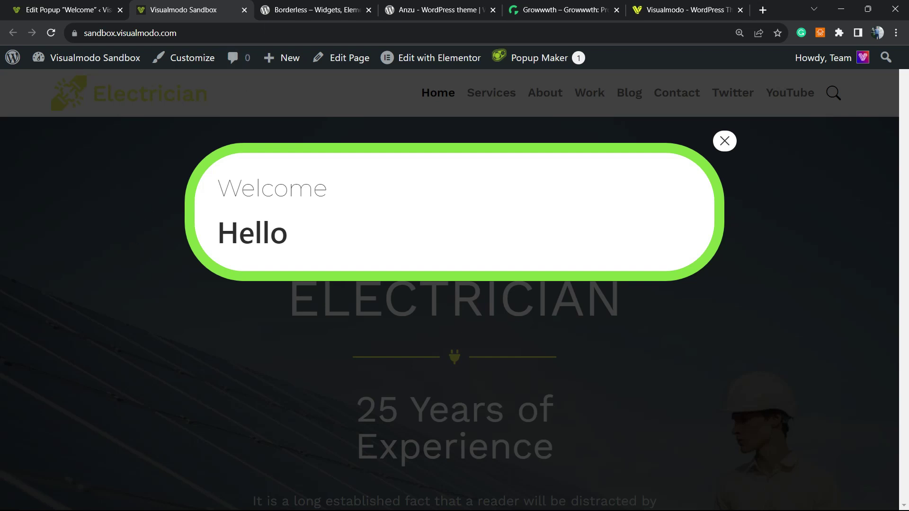
{"action": "left_click", "coordinate": [305, 9]}
Select the Borderless plugin title and its words Widgets, Elements and Templates.
{"action": "triple_click", "coordinate": [266, 366]}
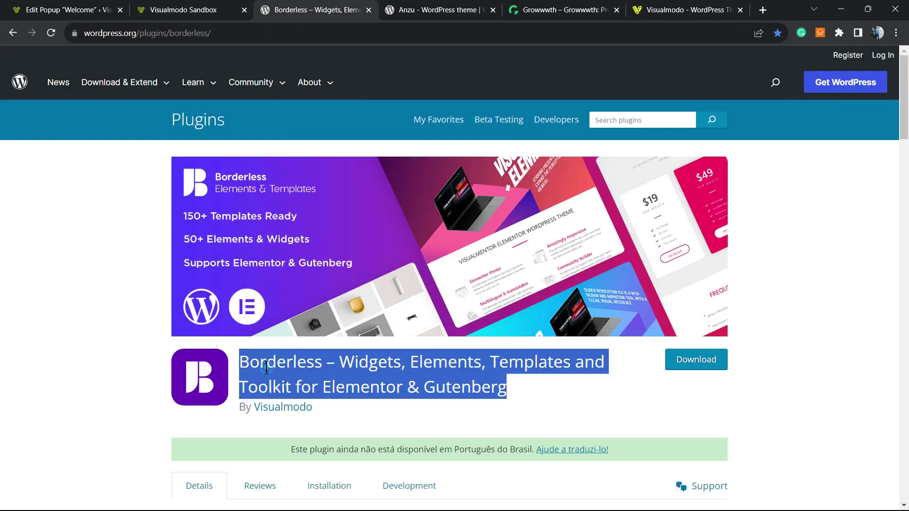
{"action": "double_click", "coordinate": [362, 362]}
{"action": "double_click", "coordinate": [409, 362]}
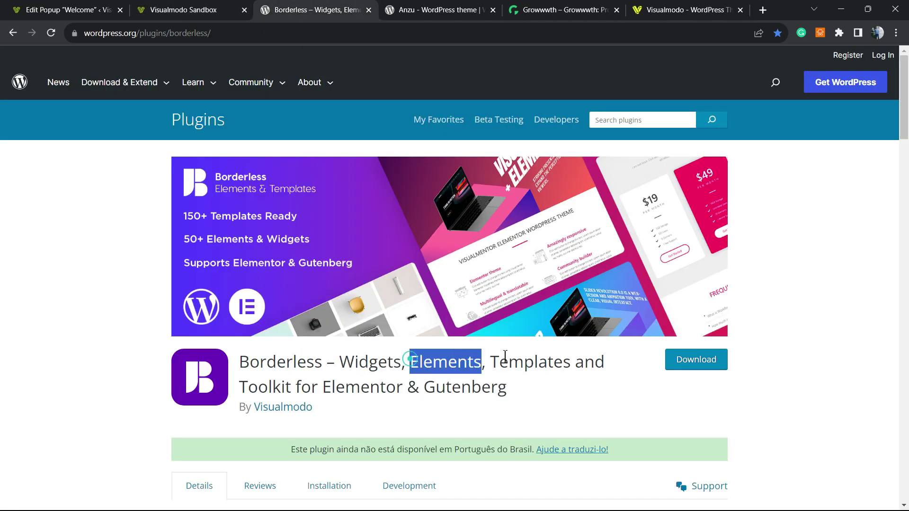
{"action": "double_click", "coordinate": [503, 356]}
{"action": "triple_click", "coordinate": [379, 363]}
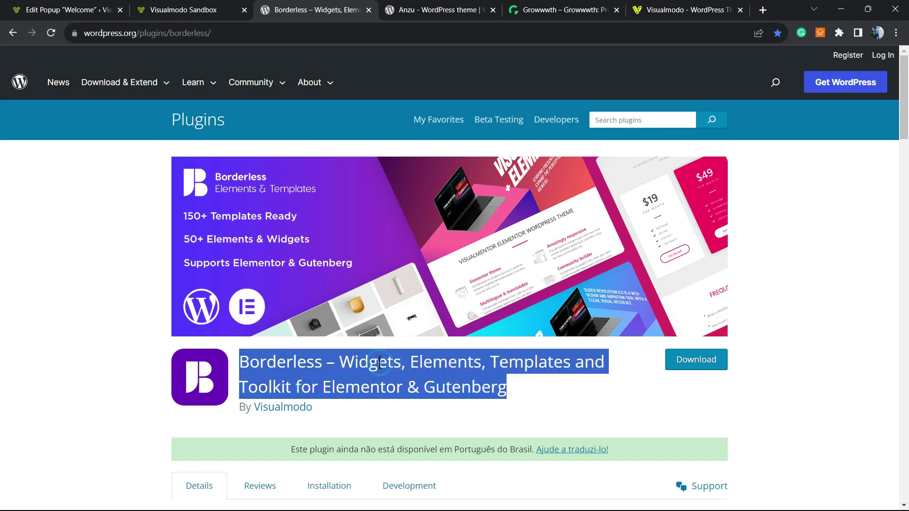
Look at the Anzu theme page and select the theme name 'Anzu'.
{"action": "left_click", "coordinate": [455, 9]}
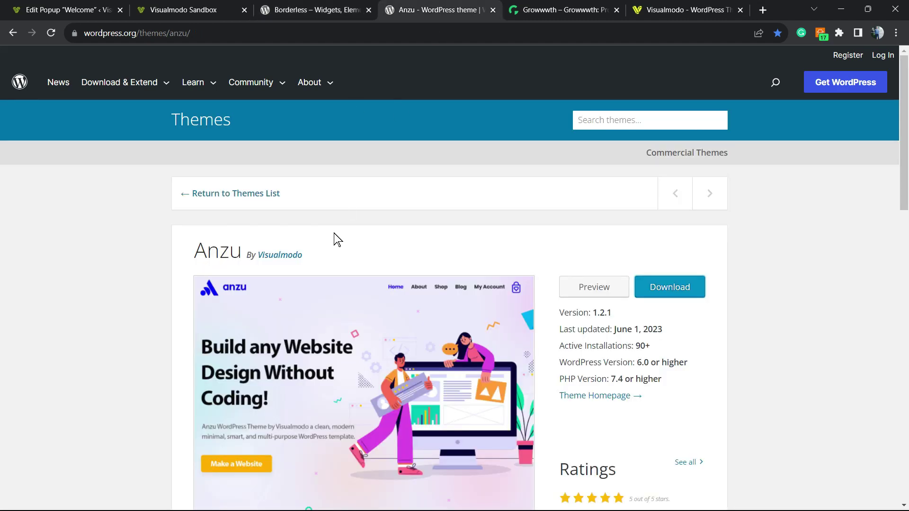
{"action": "double_click", "coordinate": [232, 244]}
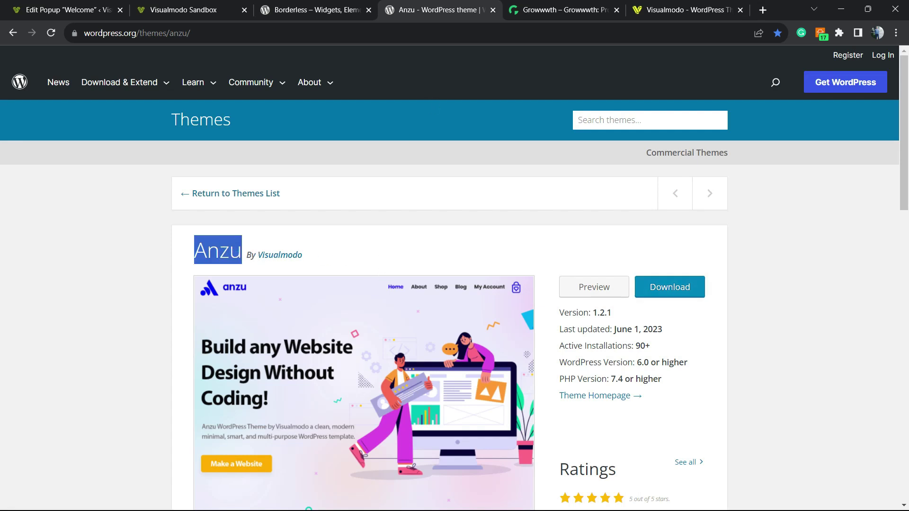
{"action": "left_click", "coordinate": [544, 12]}
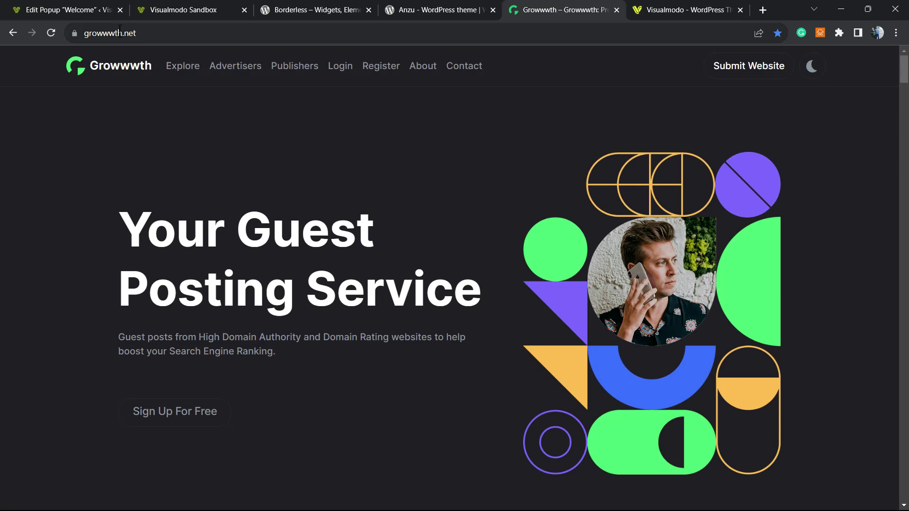
Scroll through Growwwth's listed publisher sites, then switch to the Visualmodo tab.
{"action": "scroll", "coordinate": [327, 236], "scroll_direction": "down", "scroll_amount": 10}
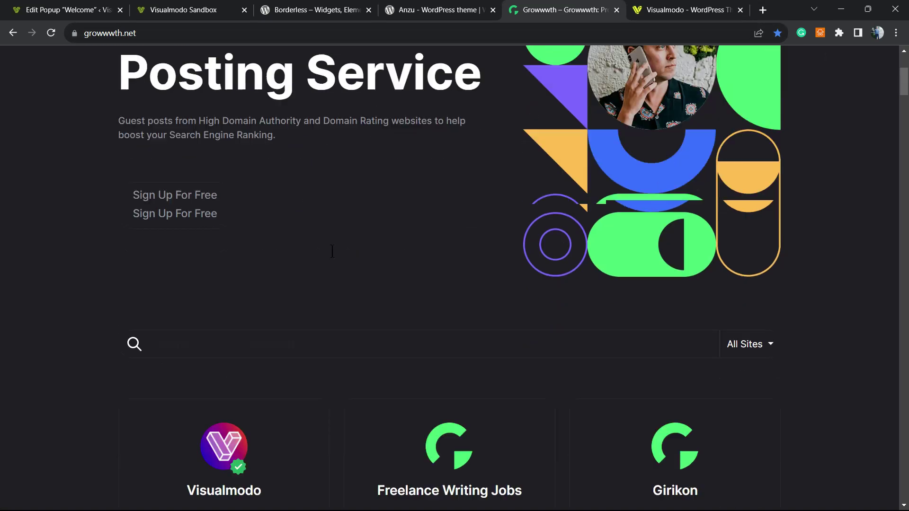
{"action": "scroll", "coordinate": [348, 272], "scroll_direction": "up", "scroll_amount": 5}
{"action": "scroll", "coordinate": [348, 284], "scroll_direction": "down", "scroll_amount": 9}
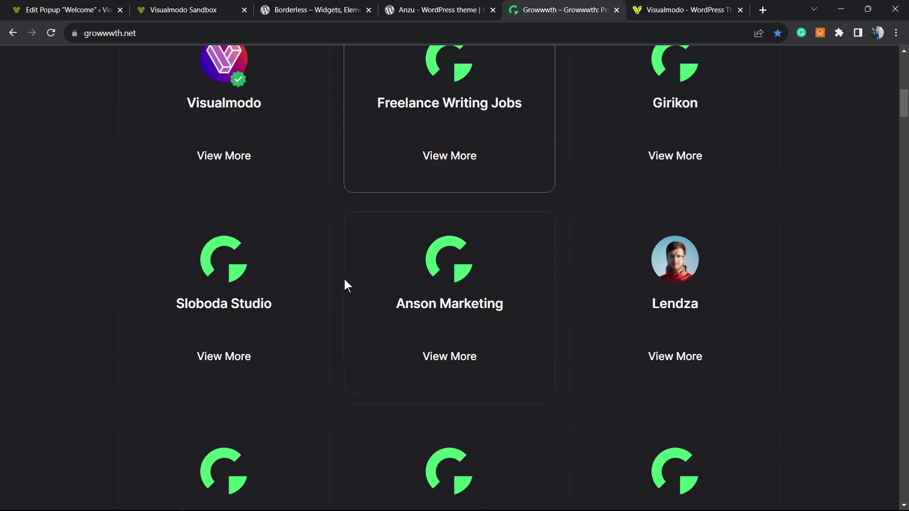
{"action": "scroll", "coordinate": [345, 284], "scroll_direction": "up", "scroll_amount": 13}
{"action": "key", "text": "ctrl+Tab"}
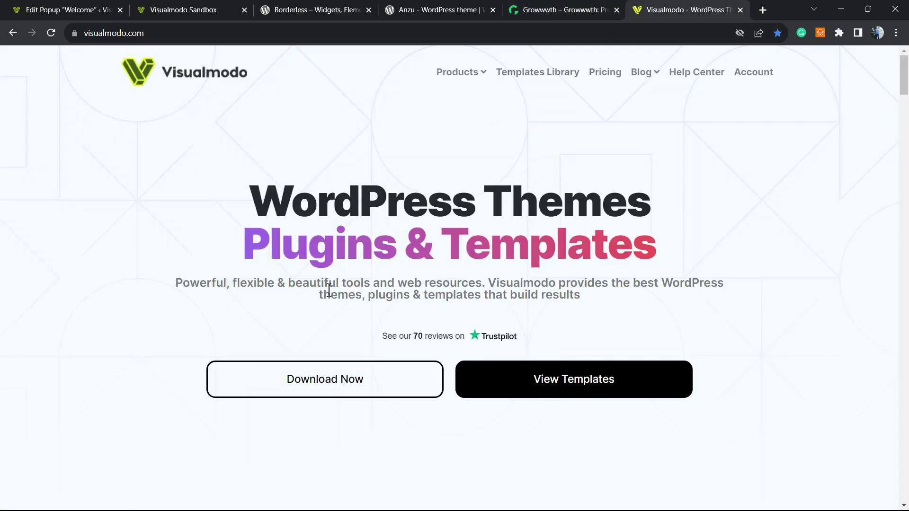
Select the Visualmodo homepage subtitle and go to the Templates Library.
{"action": "left_click_drag", "start_coordinate": [338, 291], "coordinate": [344, 289]}
{"action": "triple_click", "coordinate": [345, 289]}
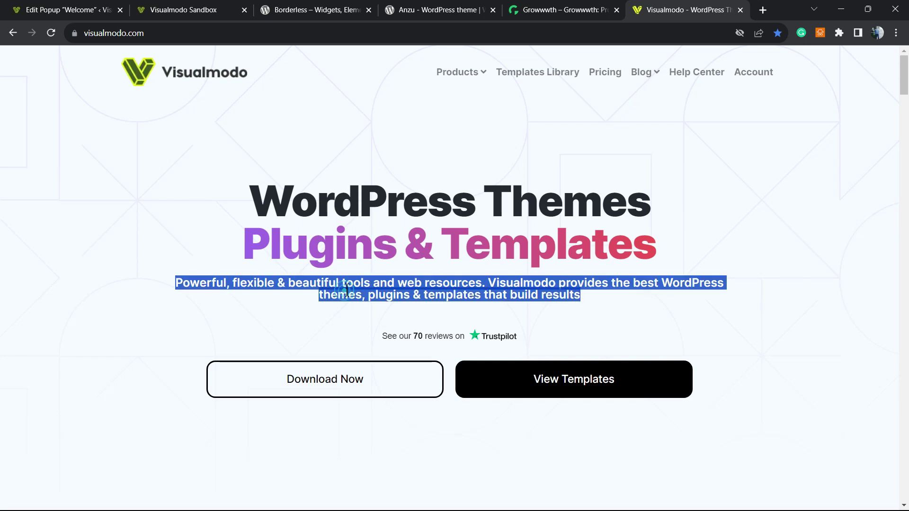
{"action": "left_click", "coordinate": [535, 69]}
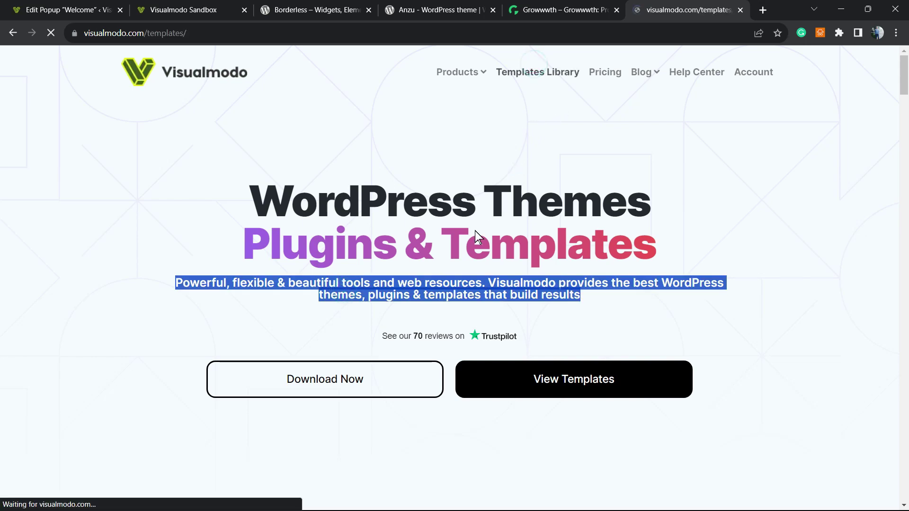
Scroll through the template cards such as Job Recruiter, Spa, Burger and Zoo.
{"action": "scroll", "coordinate": [406, 254], "scroll_direction": "down", "scroll_amount": 15}
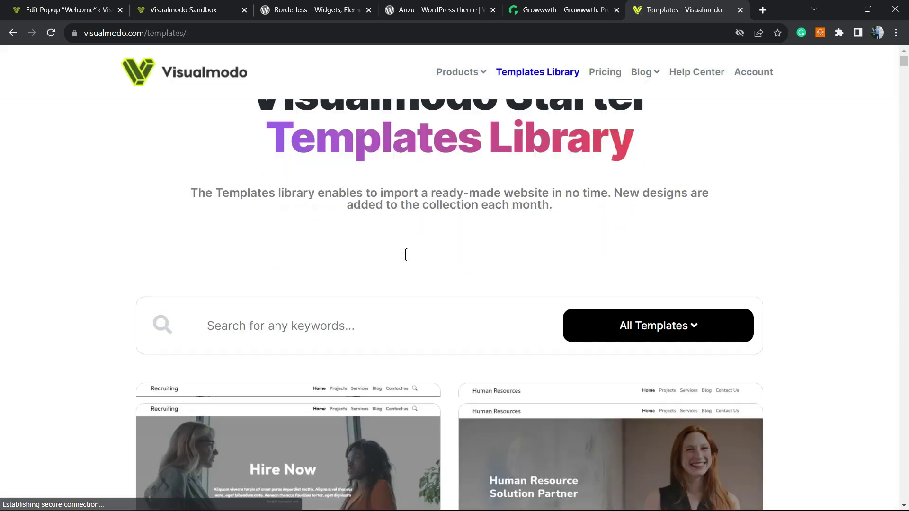
{"action": "scroll", "coordinate": [456, 270], "scroll_direction": "down", "scroll_amount": 20}
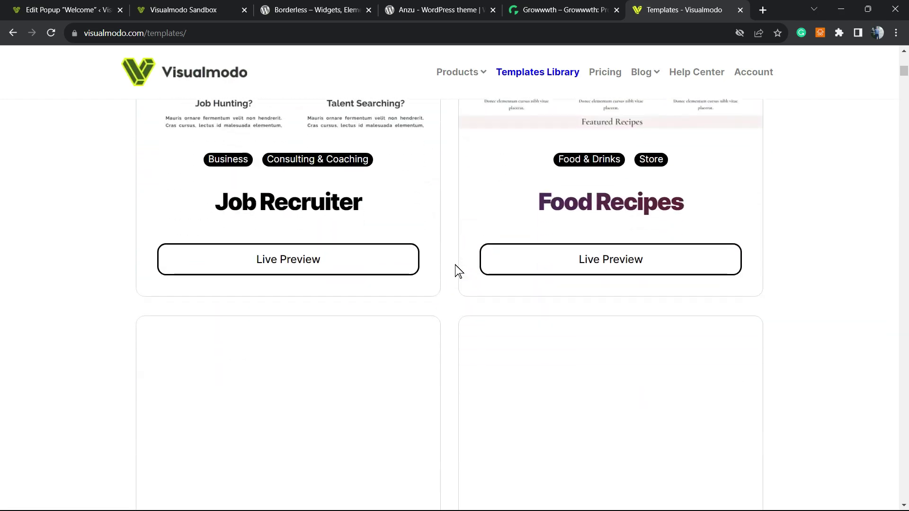
{"action": "scroll", "coordinate": [455, 271], "scroll_direction": "down", "scroll_amount": 20}
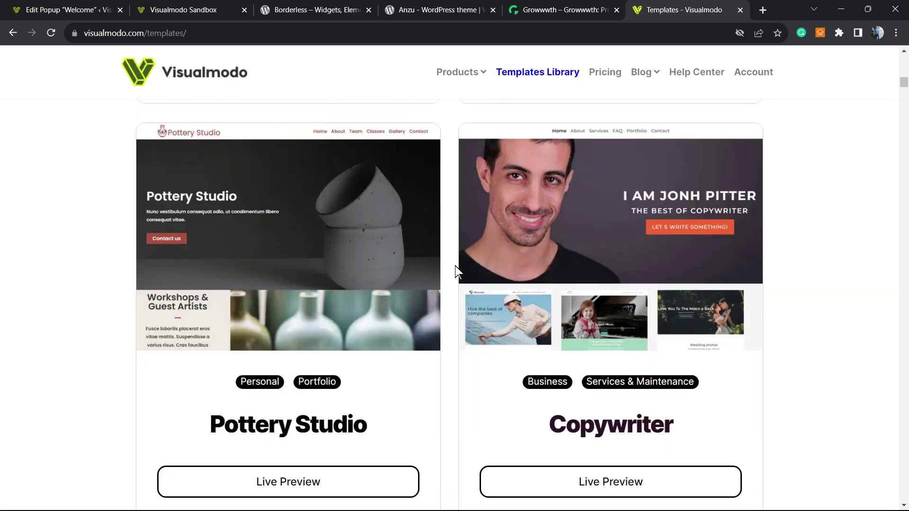
{"action": "scroll", "coordinate": [456, 272], "scroll_direction": "down", "scroll_amount": 18}
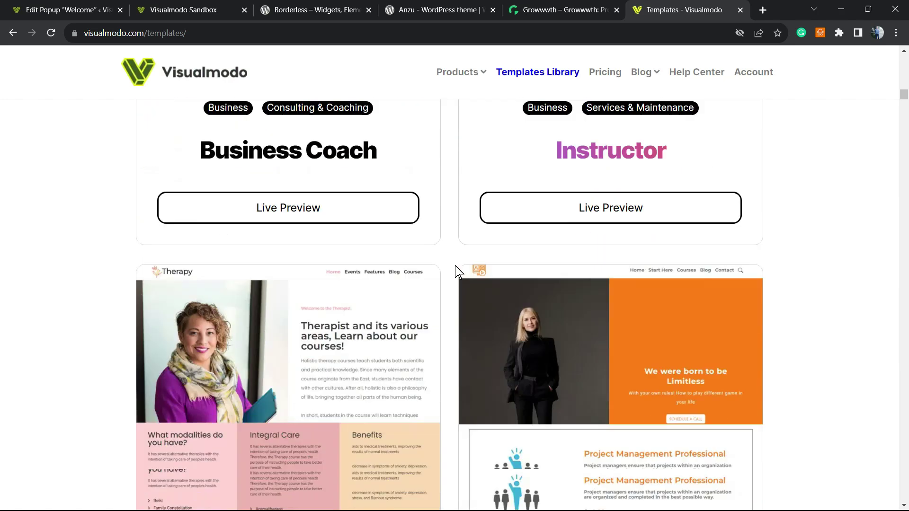
{"action": "scroll", "coordinate": [458, 273], "scroll_direction": "down", "scroll_amount": 20}
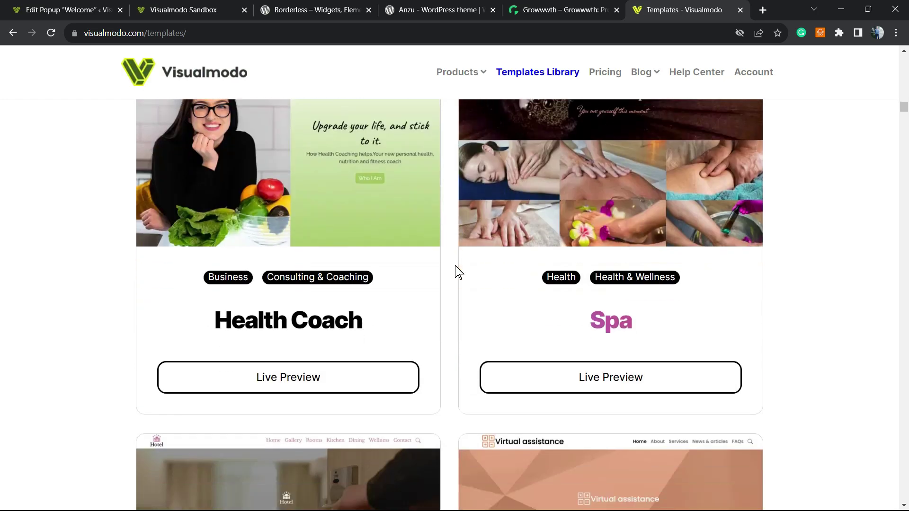
{"action": "scroll", "coordinate": [464, 293], "scroll_direction": "down", "scroll_amount": 20}
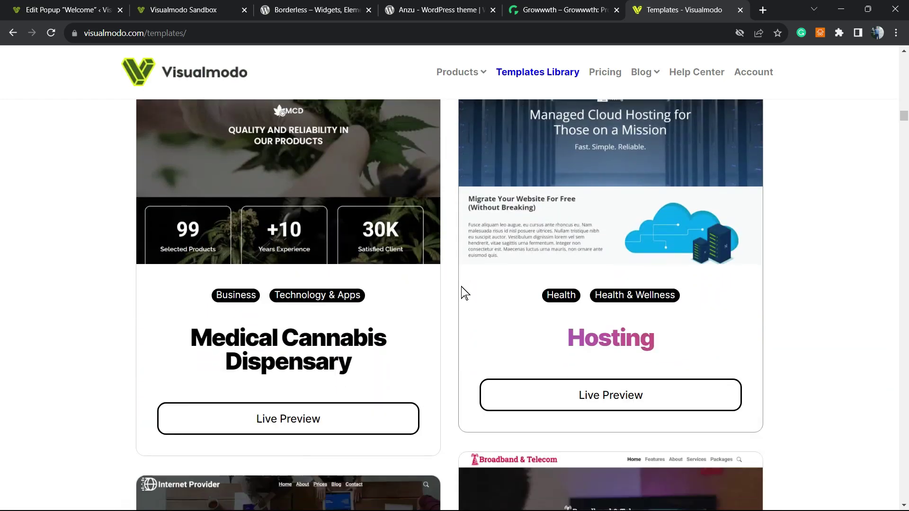
{"action": "scroll", "coordinate": [464, 296], "scroll_direction": "down", "scroll_amount": 20}
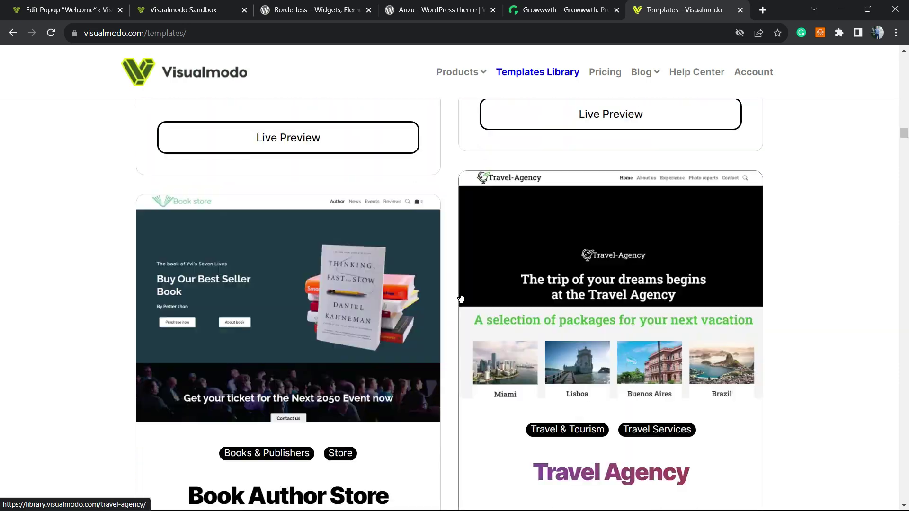
{"action": "scroll", "coordinate": [462, 300], "scroll_direction": "down", "scroll_amount": 20}
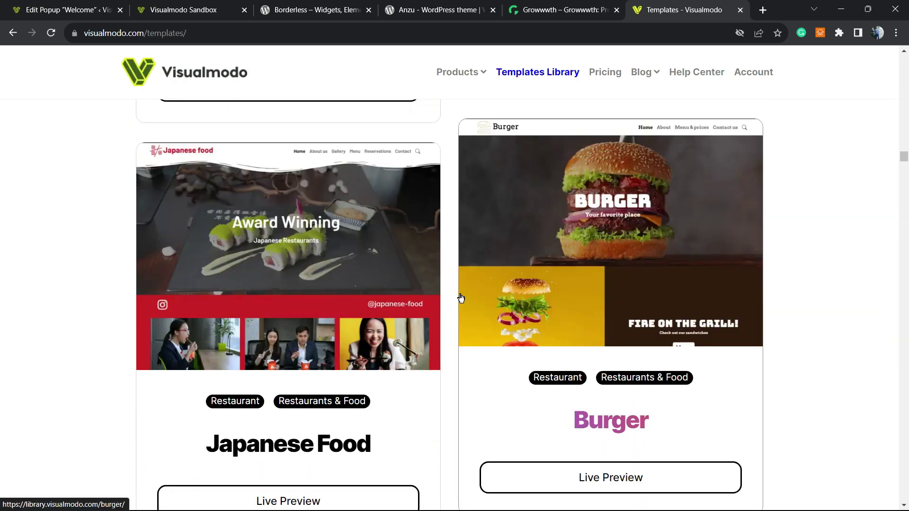
{"action": "scroll", "coordinate": [461, 298], "scroll_direction": "down", "scroll_amount": 20}
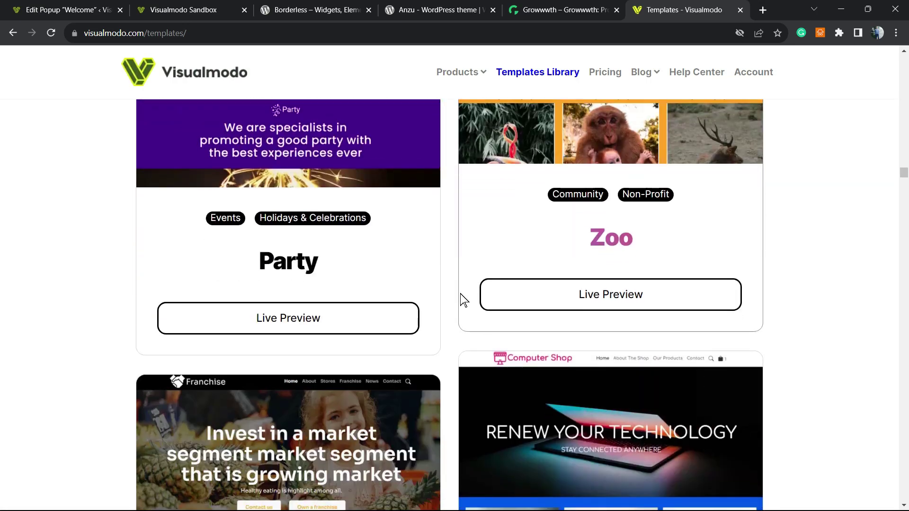